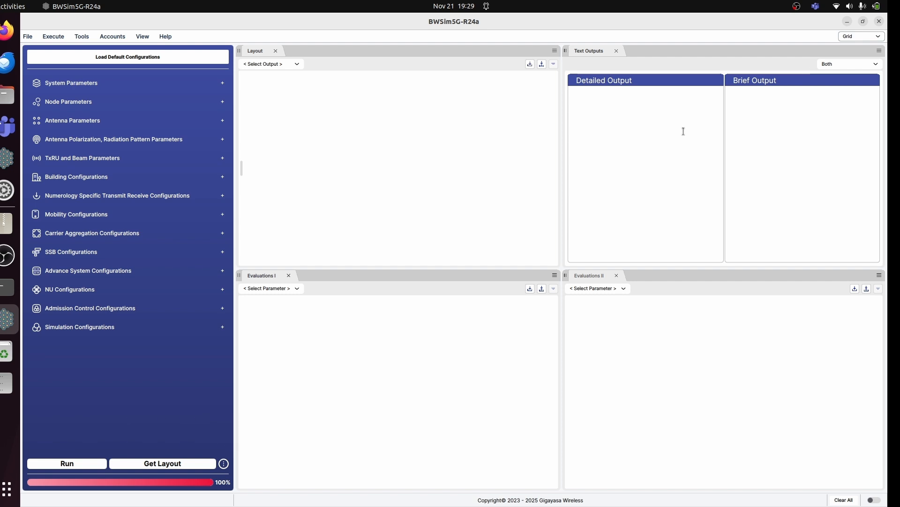
- Set the cell intersite distance to 100 in the system parameters
{"action": "left_click", "coordinate": [223, 82]}
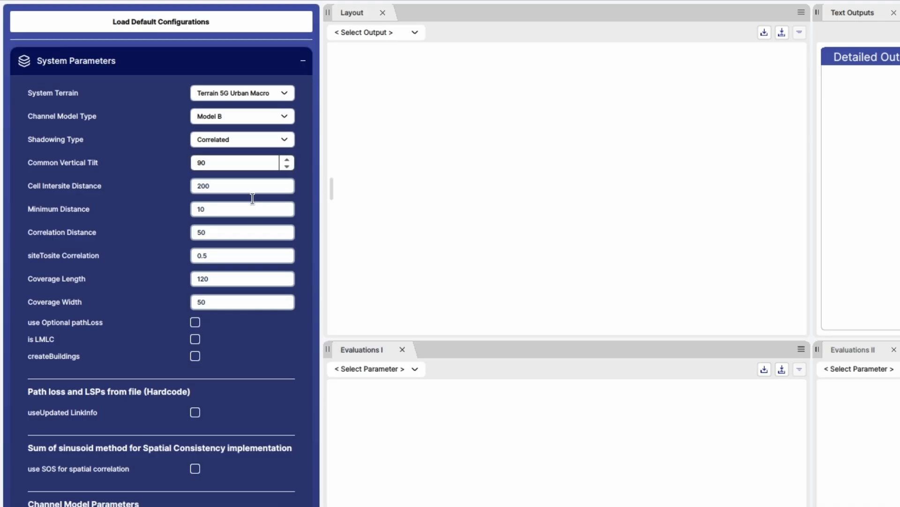
{"action": "double_click", "coordinate": [202, 187]}
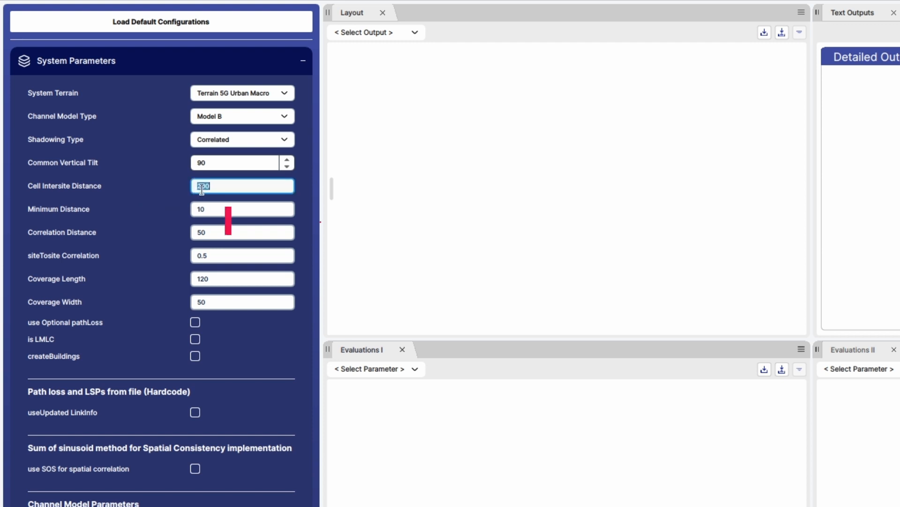
{"action": "type", "text": "100"}
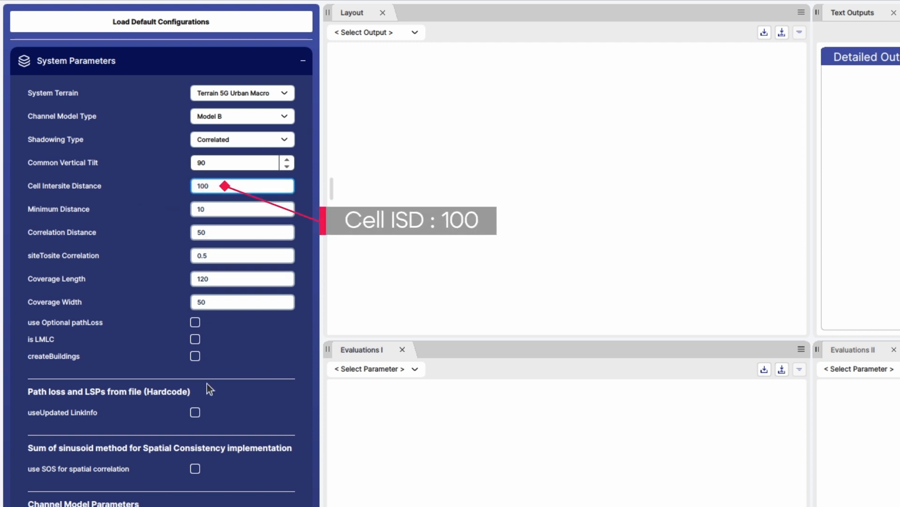
{"action": "scroll", "coordinate": [207, 383], "scroll_direction": "down", "scroll_amount": 5}
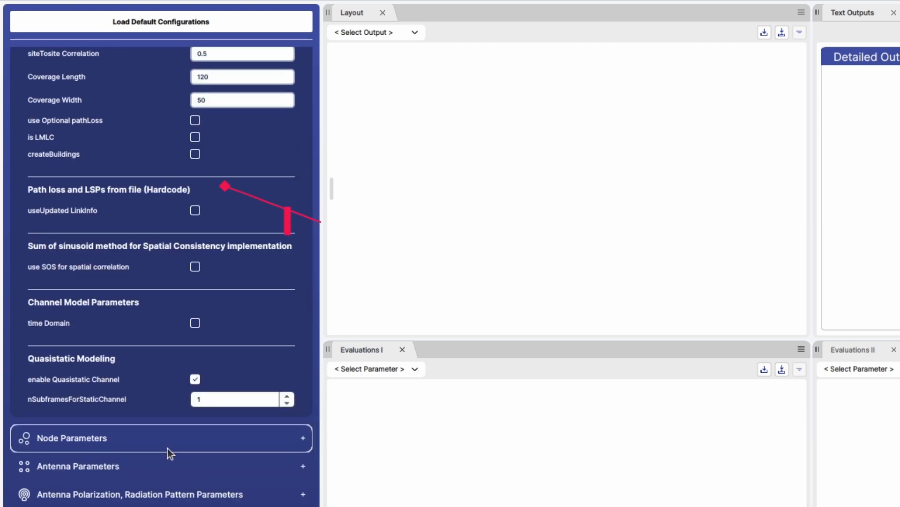
- Set the BS node count to 3 and the BS transmit power to 43 dBm in the node parameters
{"action": "left_click", "coordinate": [168, 448]}
{"action": "double_click", "coordinate": [202, 110]}
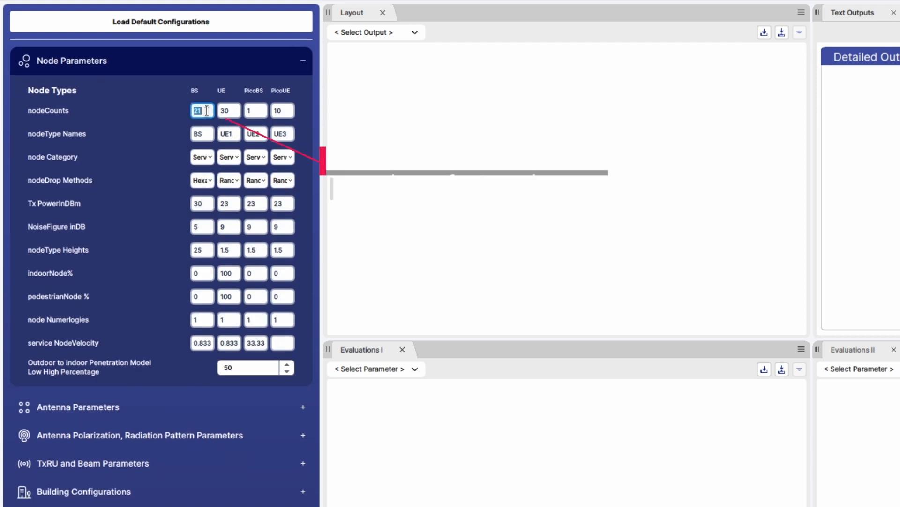
{"action": "type", "text": "3"}
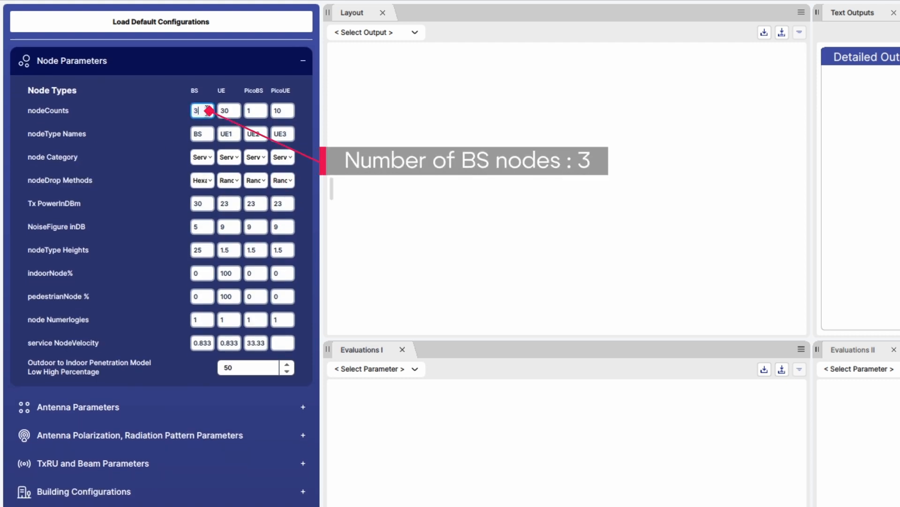
{"action": "double_click", "coordinate": [201, 204]}
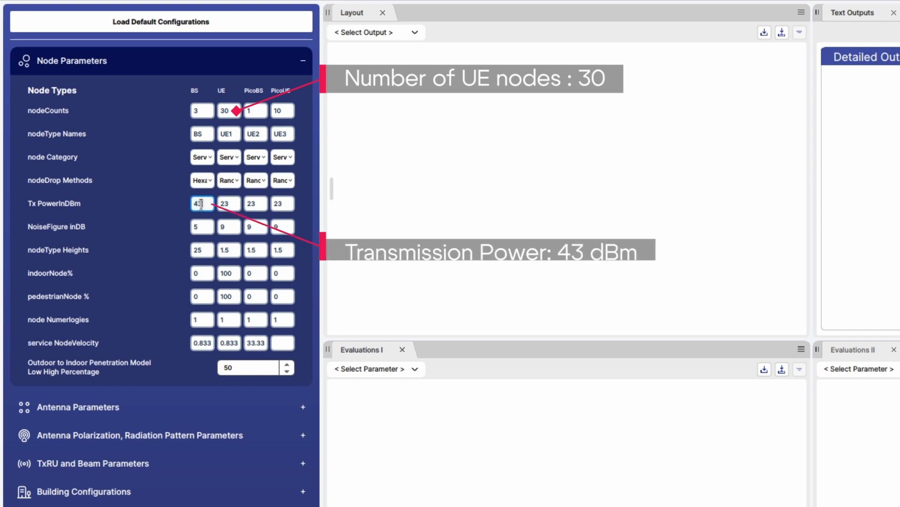
{"action": "type", "text": "43"}
- Set the service node velocity to 0 for the BS, UE and PicoBS node types
{"action": "double_click", "coordinate": [201, 342]}
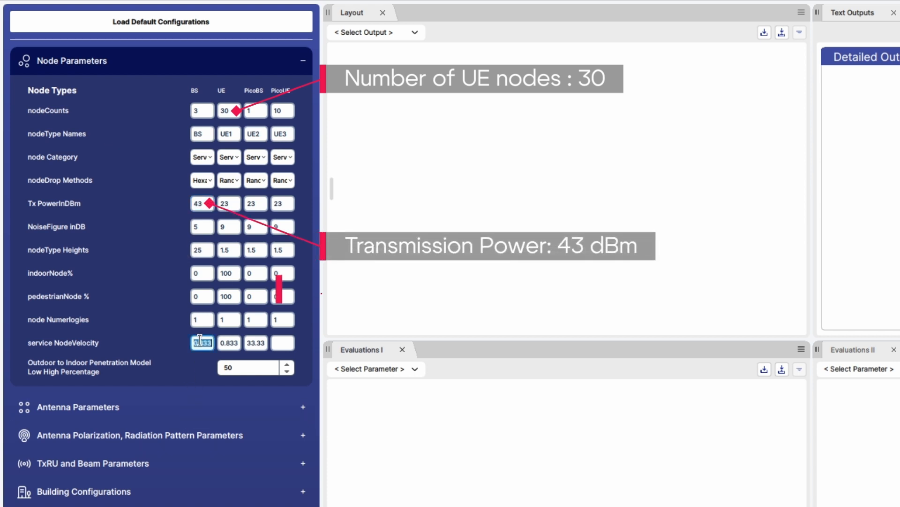
{"action": "type", "text": "0"}
{"action": "double_click", "coordinate": [239, 342]}
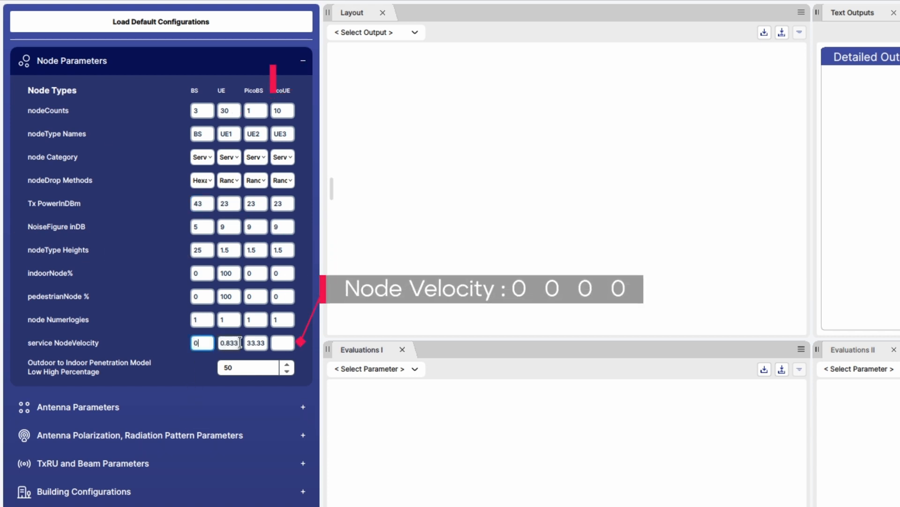
{"action": "type", "text": "0"}
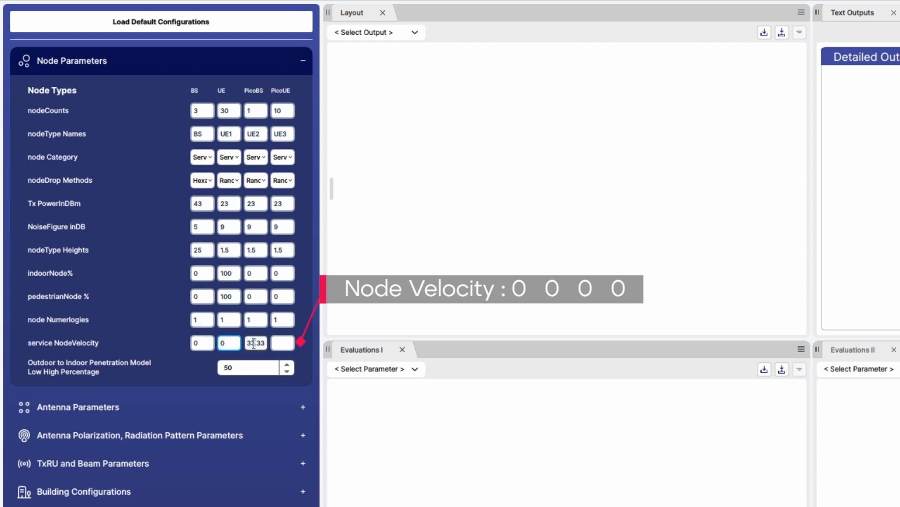
{"action": "double_click", "coordinate": [254, 342]}
{"action": "type", "text": "0"}
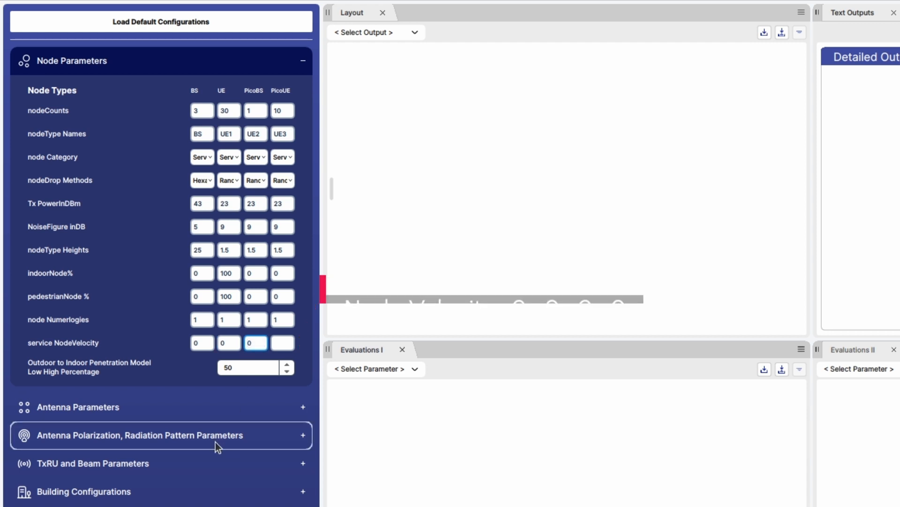
- Set both the horizontal and vertical beamwidth of the BS antenna to 15 in the radiation pattern parameters
{"action": "left_click", "coordinate": [182, 409]}
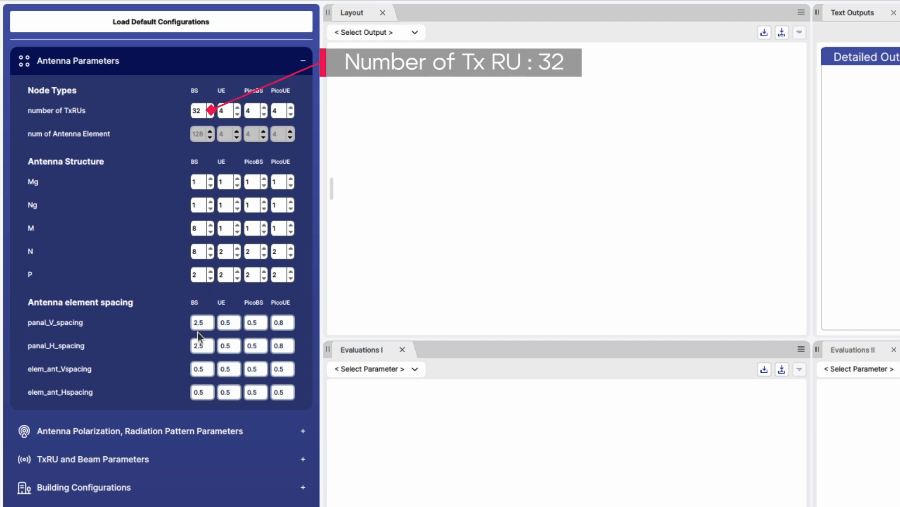
{"action": "left_click", "coordinate": [180, 428]}
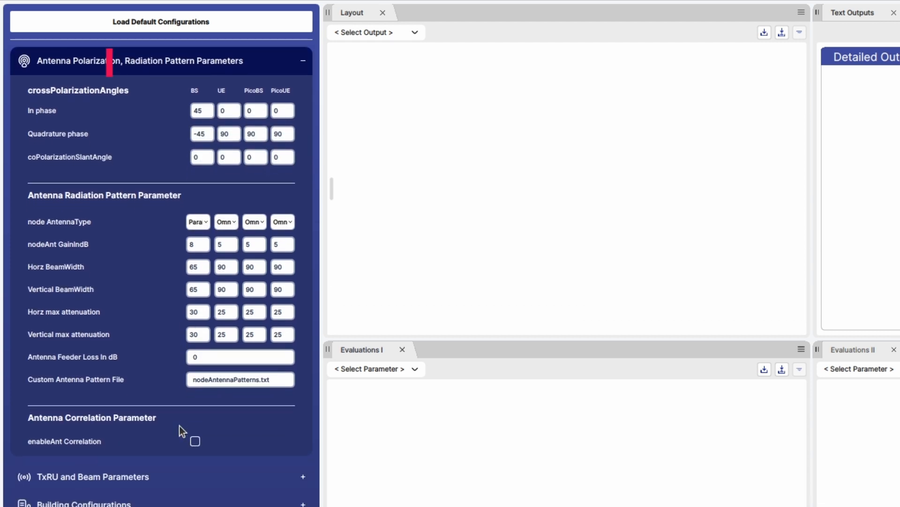
{"action": "double_click", "coordinate": [197, 271]}
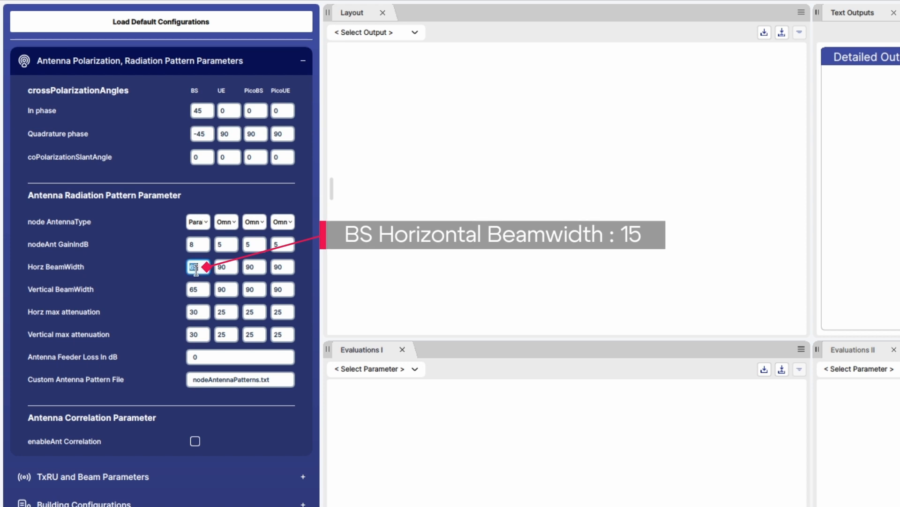
{"action": "type", "text": "15"}
{"action": "double_click", "coordinate": [201, 290]}
{"action": "type", "text": "1"}
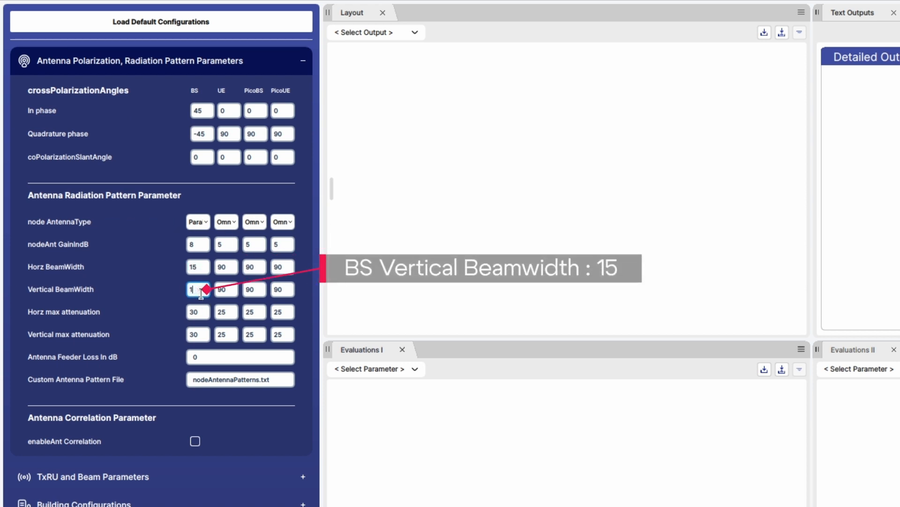
{"action": "type", "text": "5"}
- Review the TxRU and beam parameters and the downlink transmitter receiver configurations for numerology NU1
{"action": "left_click", "coordinate": [204, 483]}
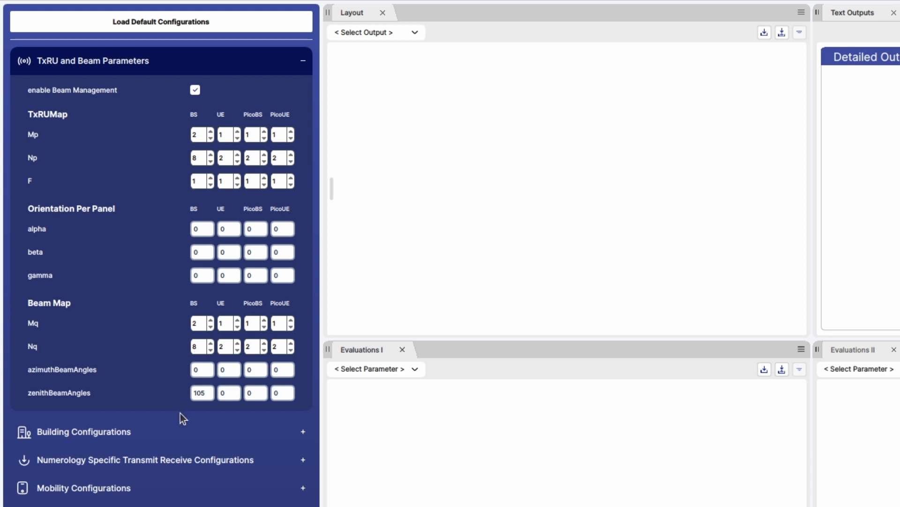
{"action": "left_click", "coordinate": [183, 453]}
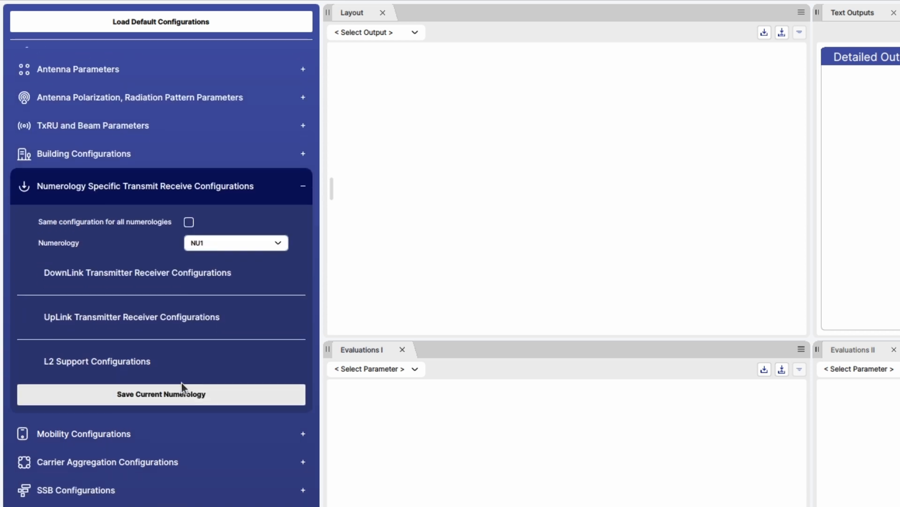
{"action": "left_click", "coordinate": [182, 276]}
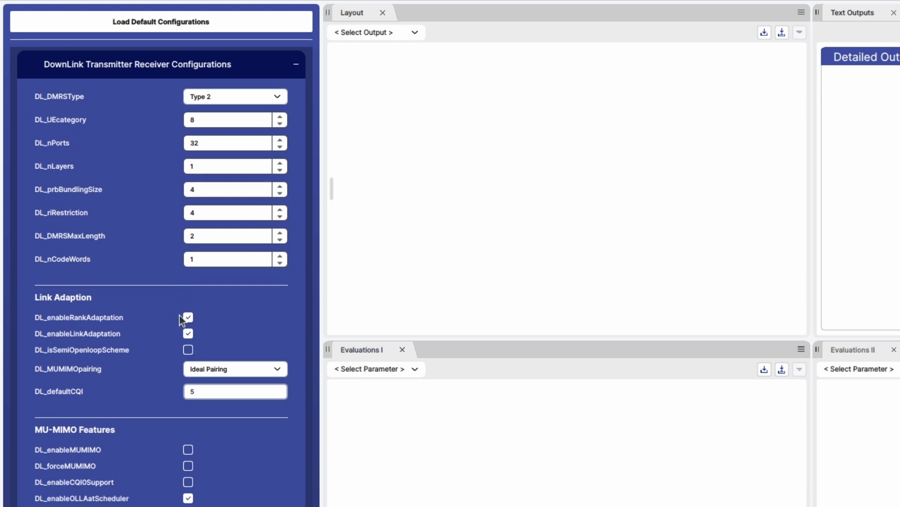
{"action": "scroll", "coordinate": [158, 500], "scroll_direction": "down", "scroll_amount": 14}
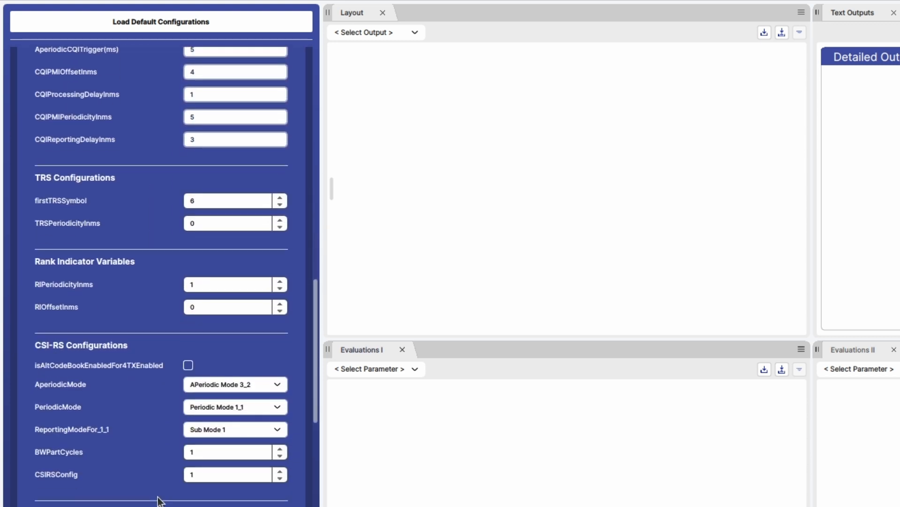
{"action": "scroll", "coordinate": [158, 500], "scroll_direction": "down", "scroll_amount": 15}
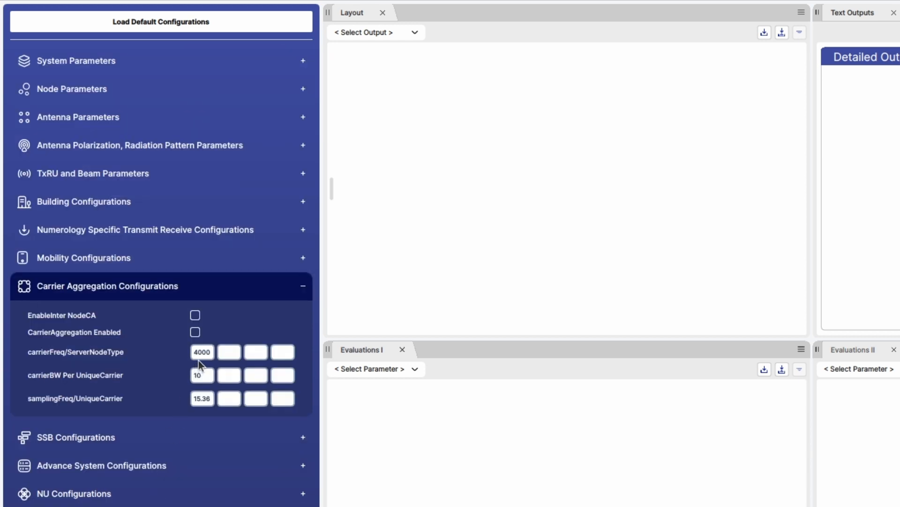
- Set the first carrier frequency per server node type to 3600 in the carrier aggregation configurations
{"action": "double_click", "coordinate": [199, 357]}
{"action": "type", "text": "36"}
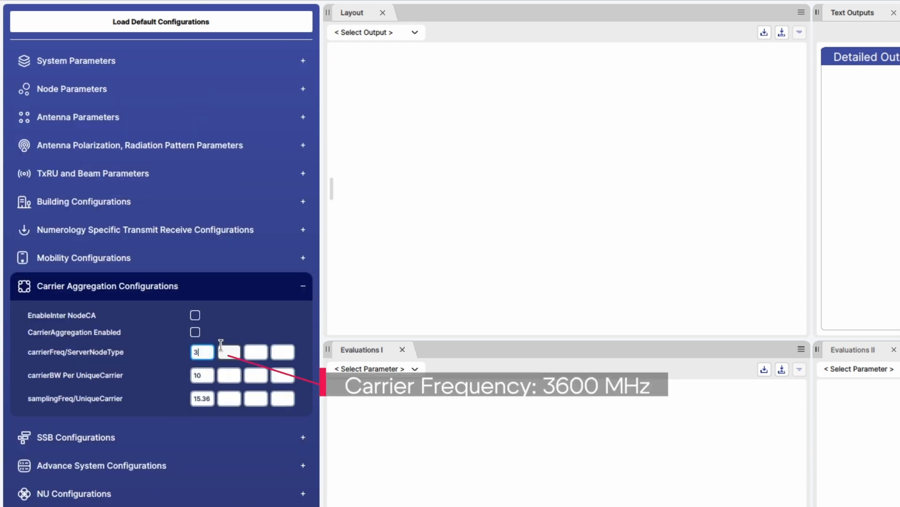
{"action": "type", "text": "00"}
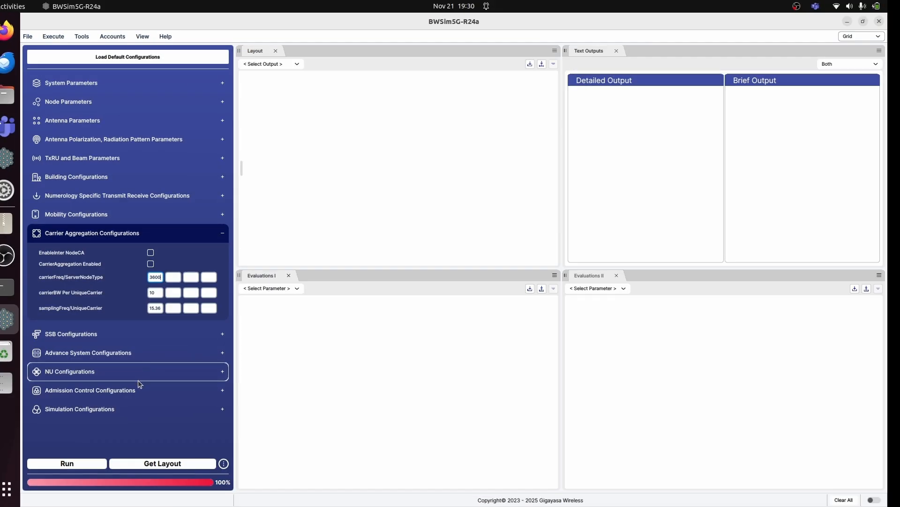
- Turn off the isForCalibration option in the simulation configurations
{"action": "left_click", "coordinate": [136, 404]}
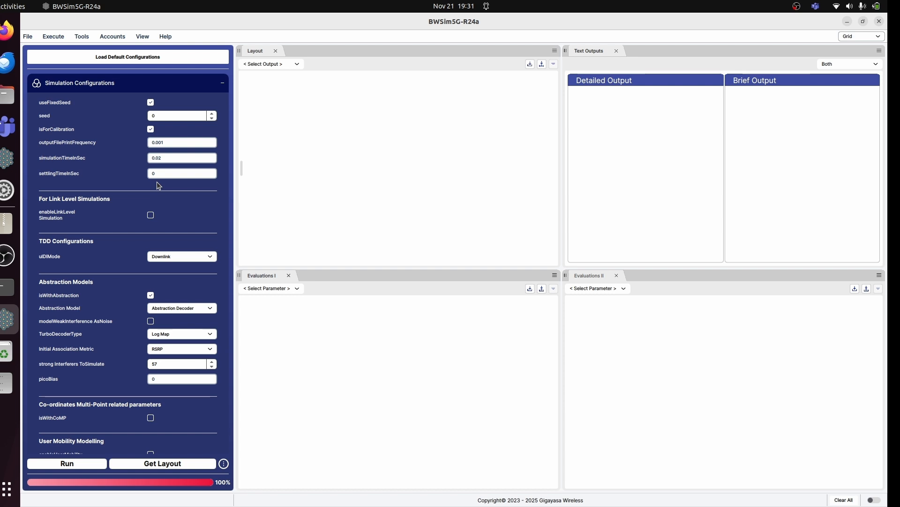
{"action": "left_click", "coordinate": [150, 129]}
{"action": "scroll", "coordinate": [137, 263], "scroll_direction": "down", "scroll_amount": 5}
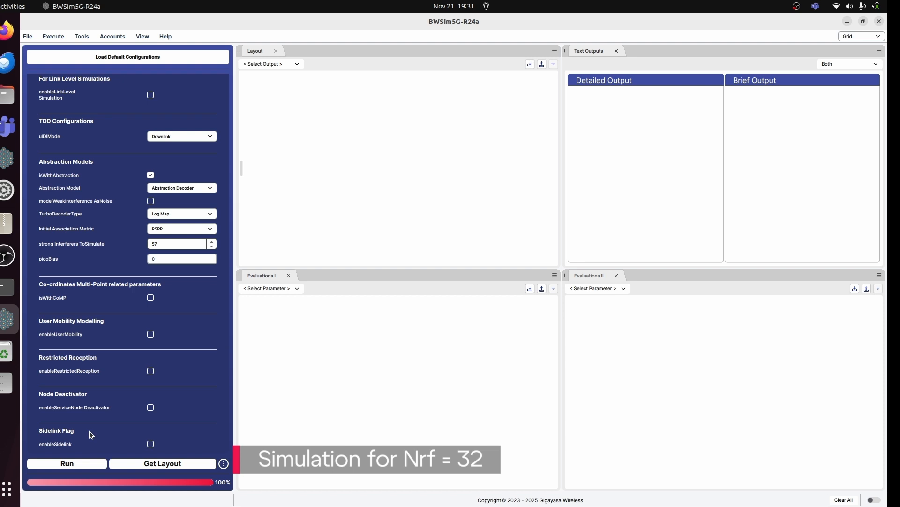
- Run the simulation under the name nrf_32
{"action": "left_click", "coordinate": [91, 462]}
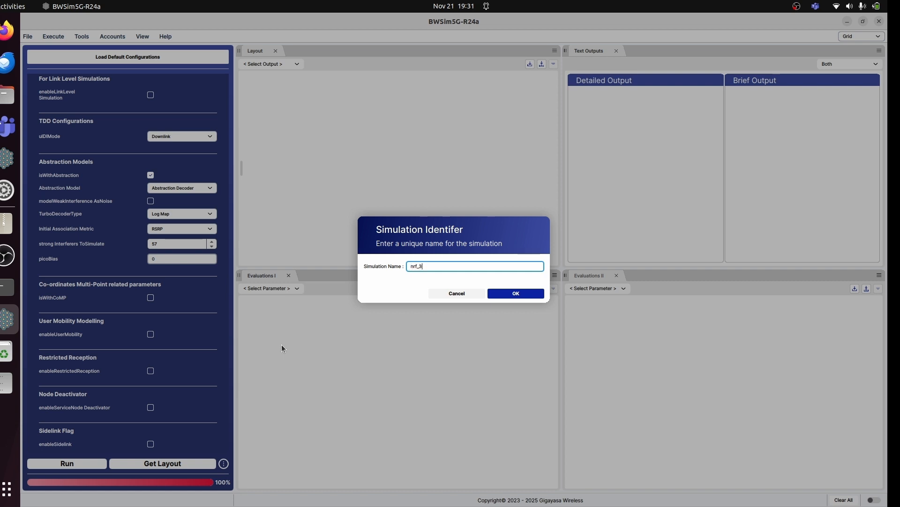
{"action": "type", "text": "nrf_3"}
{"action": "key", "text": "Return"}
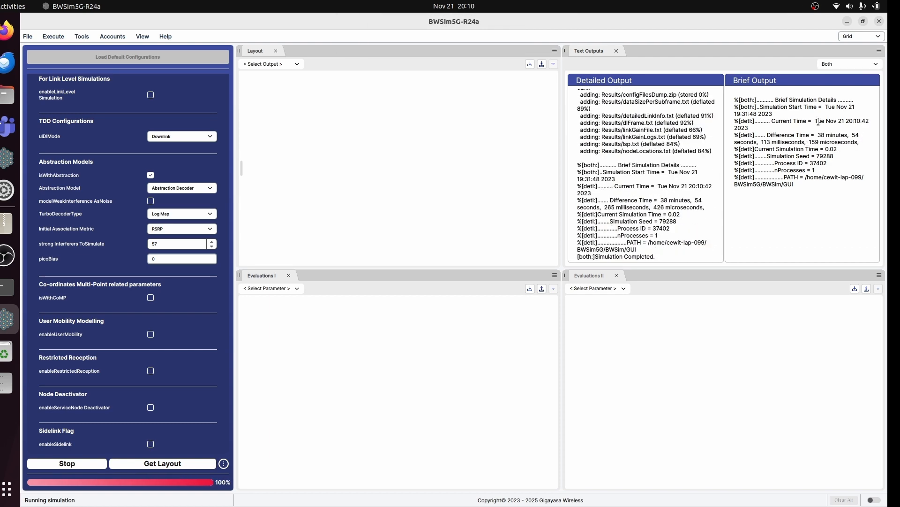
{"action": "scroll", "coordinate": [110, 180], "scroll_direction": "up", "scroll_amount": 6}
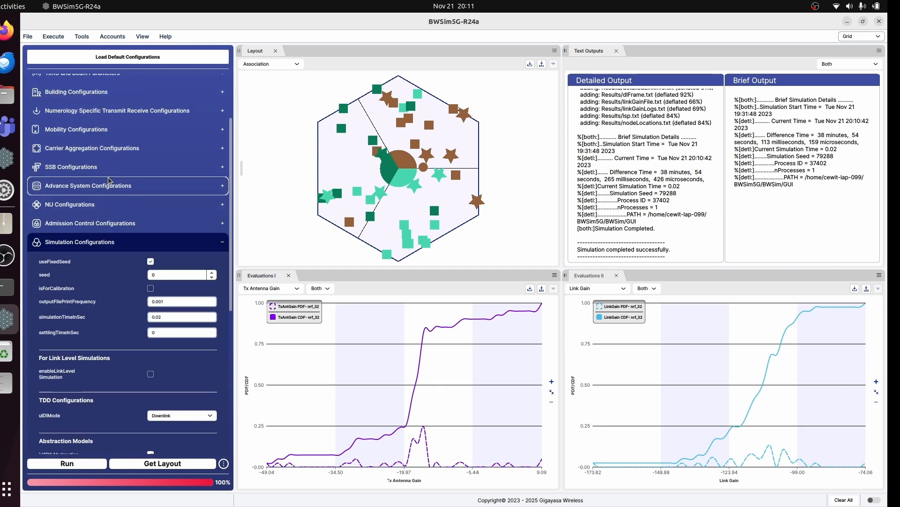
{"action": "scroll", "coordinate": [109, 181], "scroll_direction": "up", "scroll_amount": 3}
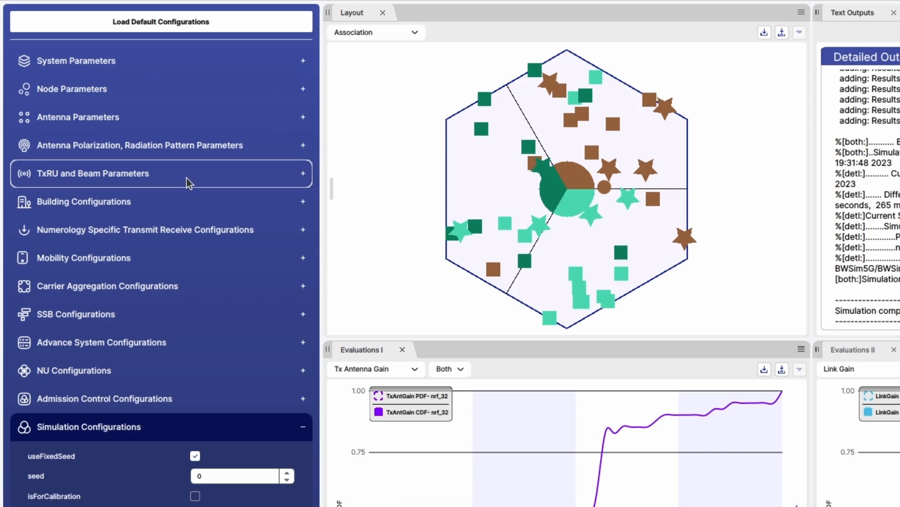
{"action": "left_click", "coordinate": [187, 180]}
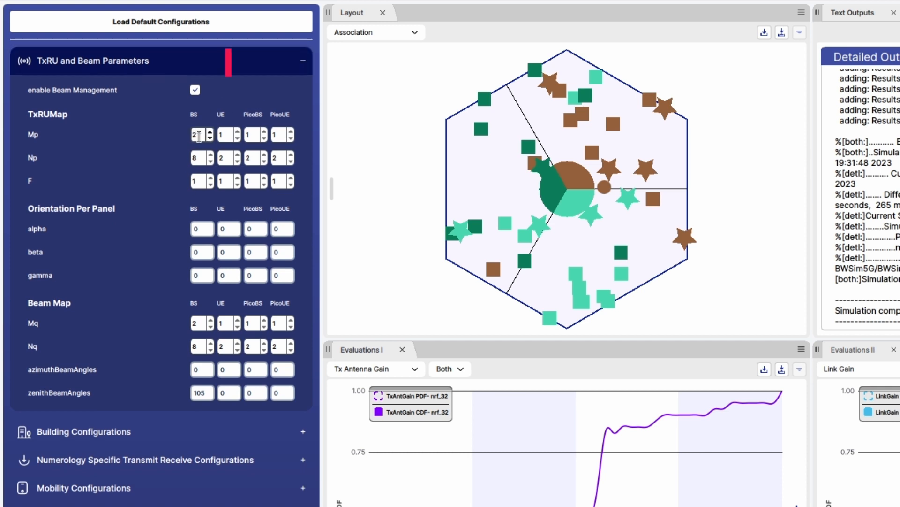
{"action": "double_click", "coordinate": [199, 136]}
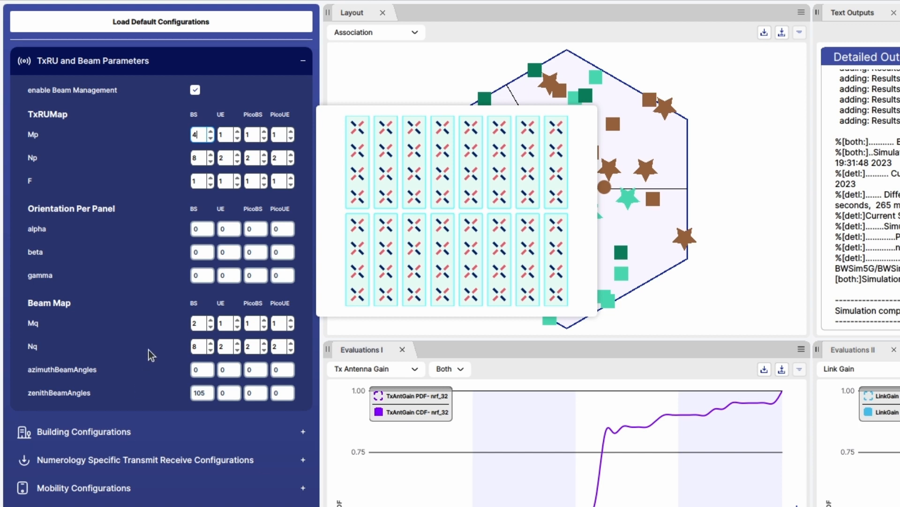
{"action": "scroll", "coordinate": [148, 350], "scroll_direction": "up", "scroll_amount": 3}
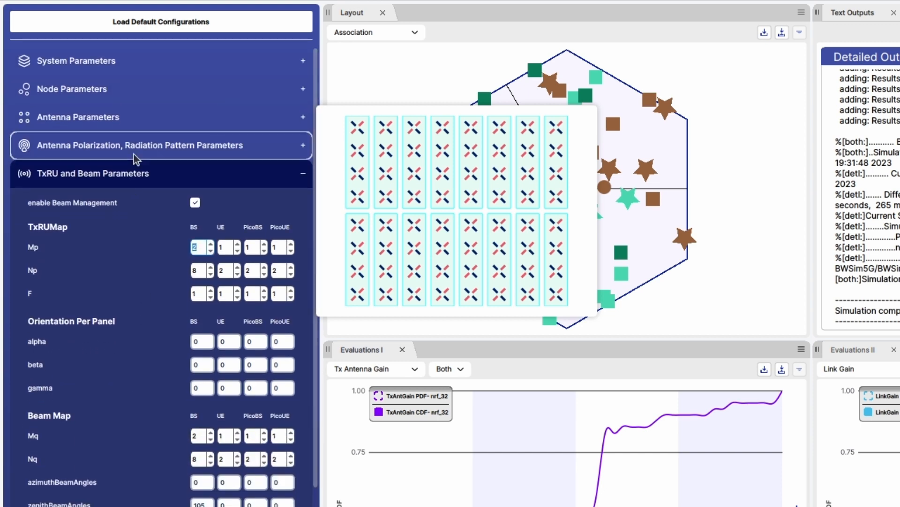
{"action": "left_click", "coordinate": [139, 173]}
- Set the number of TxRUs for the BS to 8 in the antenna parameters
{"action": "left_click", "coordinate": [142, 121]}
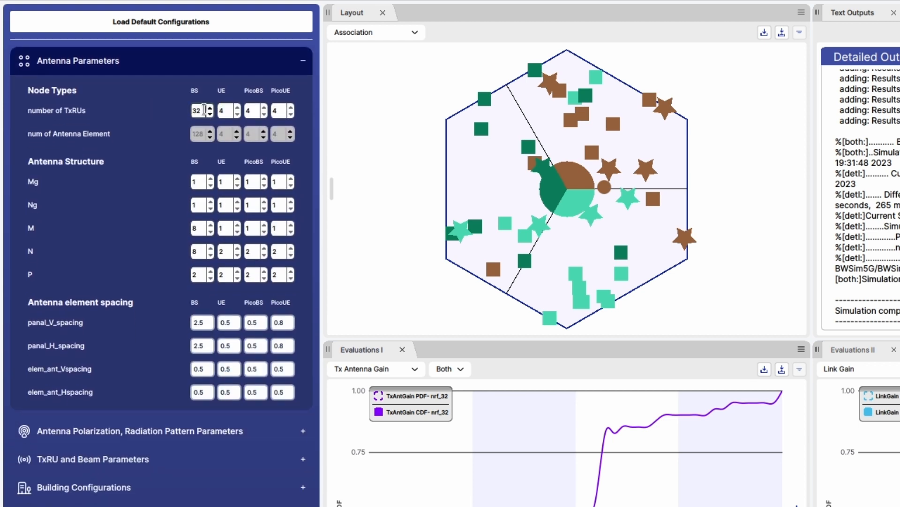
{"action": "double_click", "coordinate": [201, 111]}
{"action": "type", "text": "8"}
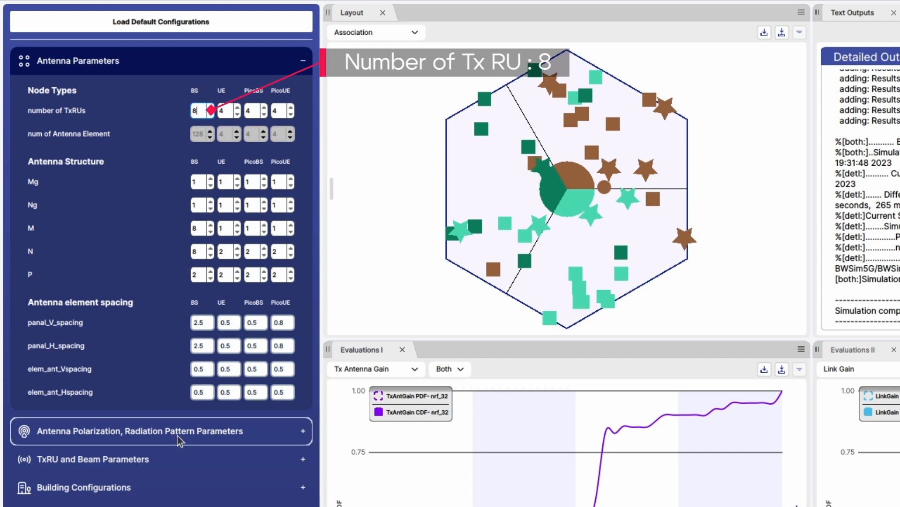
- Set Np for the BS to 2 in the TxRUMap of the TxRU and beam parameters
{"action": "left_click", "coordinate": [181, 460]}
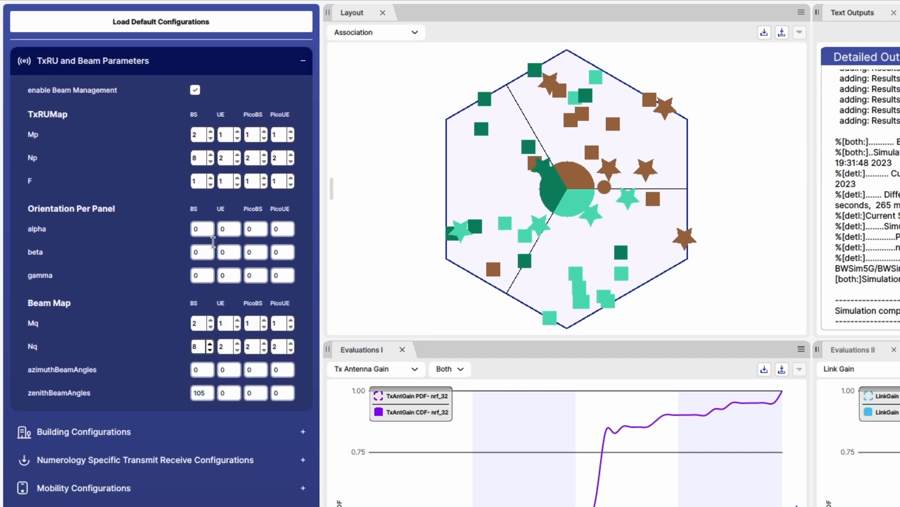
{"action": "left_click", "coordinate": [209, 162]}
{"action": "left_click", "coordinate": [209, 162]}
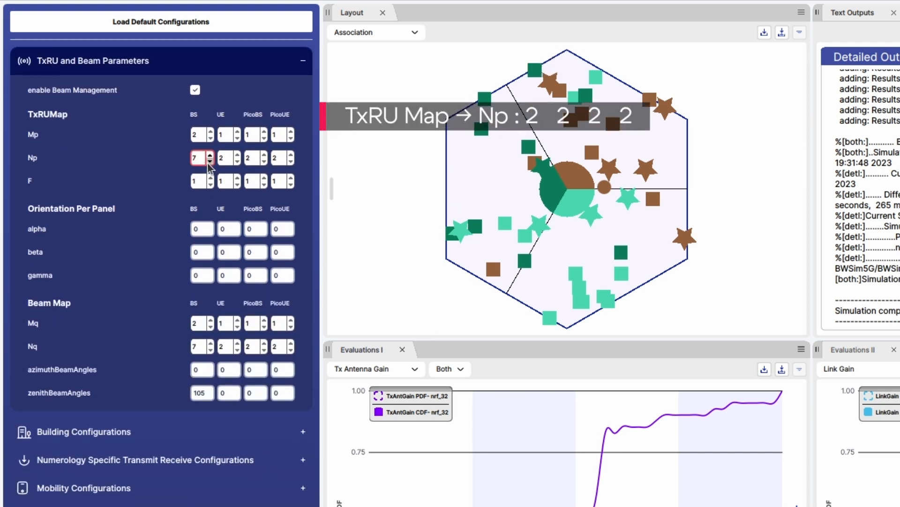
{"action": "left_click", "coordinate": [209, 162]}
{"action": "left_click", "coordinate": [208, 162]}
{"action": "left_click", "coordinate": [208, 162]}
{"action": "left_click", "coordinate": [208, 163]}
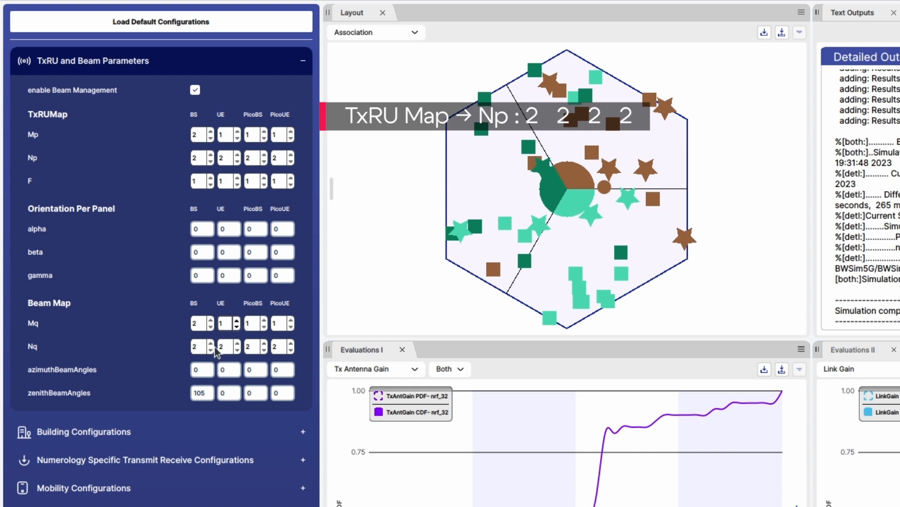
- Set DL_nPorts to 8 in the downlink transmitter receiver configurations of numerology NU1
{"action": "left_click", "coordinate": [152, 460]}
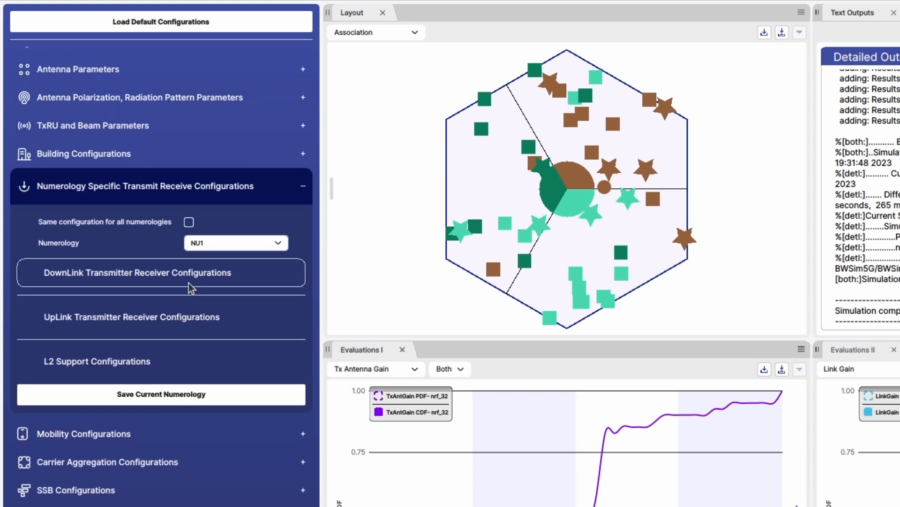
{"action": "left_click", "coordinate": [190, 284]}
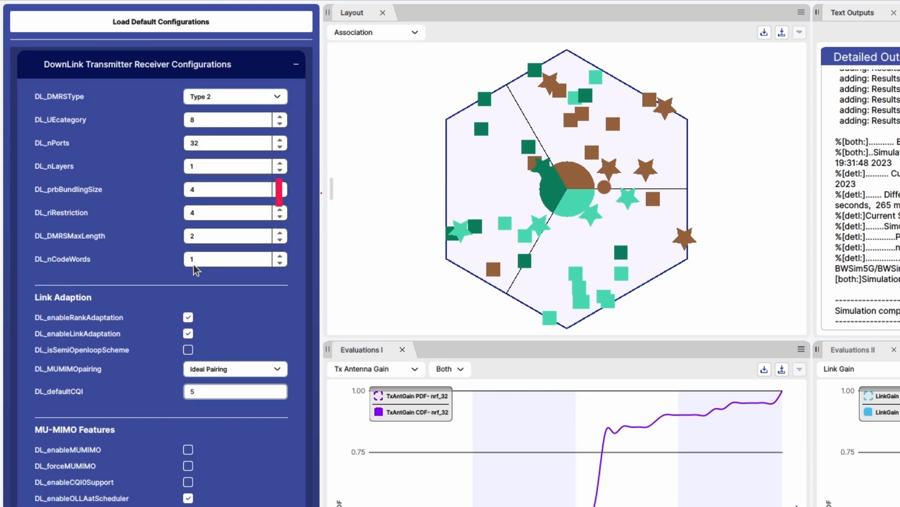
{"action": "double_click", "coordinate": [196, 143]}
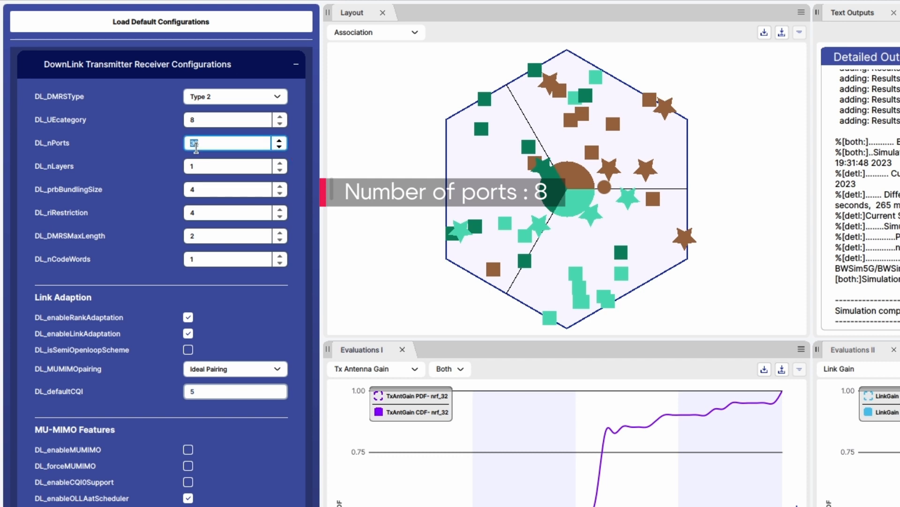
{"action": "type", "text": "8"}
- Set N1 to 2 in the NR codebook parameters and save the current numerology
{"action": "scroll", "coordinate": [197, 147], "scroll_direction": "down", "scroll_amount": 15}
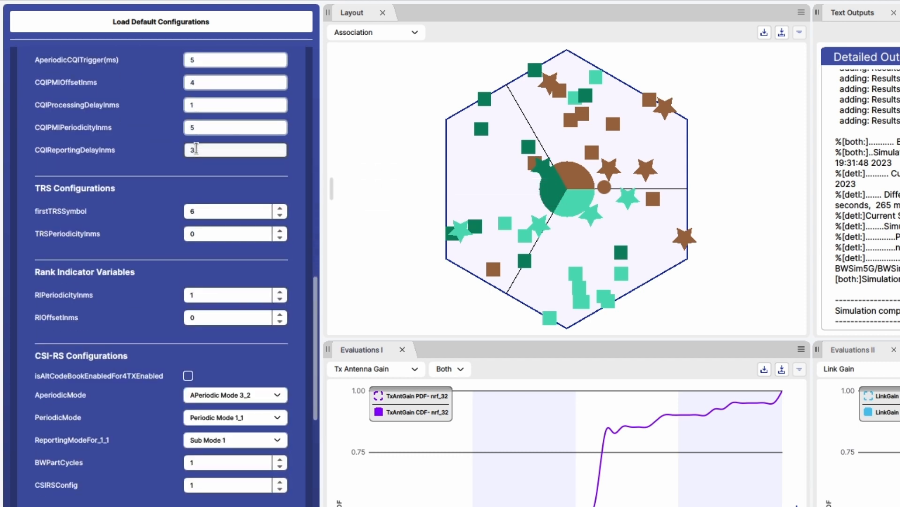
{"action": "scroll", "coordinate": [196, 147], "scroll_direction": "down", "scroll_amount": 12}
{"action": "scroll", "coordinate": [196, 147], "scroll_direction": "up", "scroll_amount": 1}
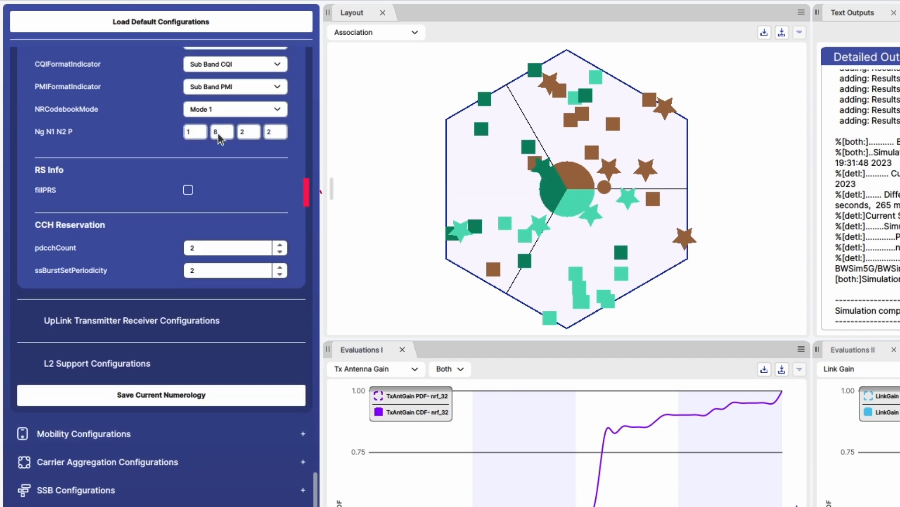
{"action": "double_click", "coordinate": [220, 126]}
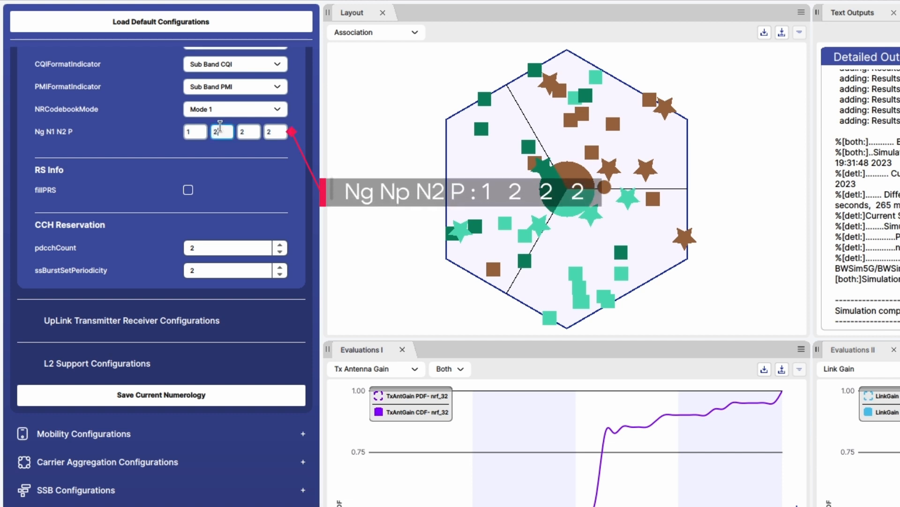
{"action": "left_click", "coordinate": [182, 396]}
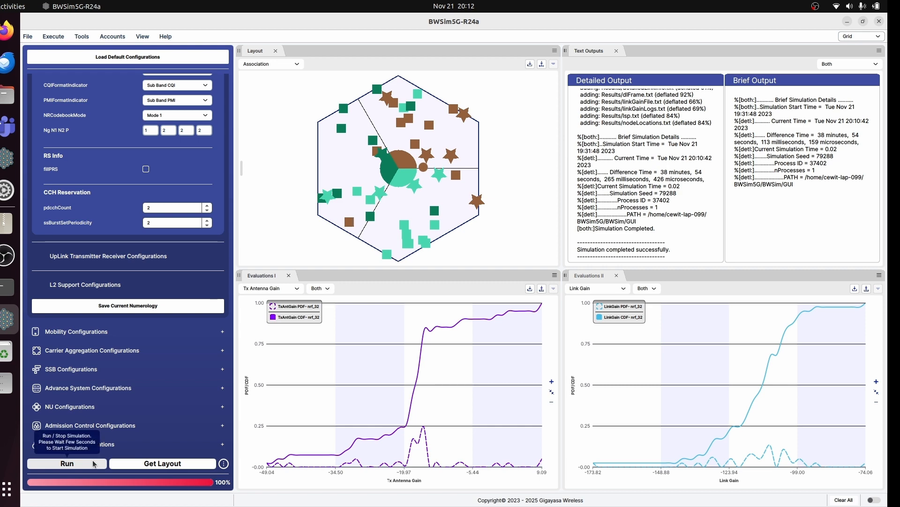
- Run the simulation under the name nrf_8
{"action": "left_click", "coordinate": [93, 464]}
{"action": "type", "text": "Sim 1"}
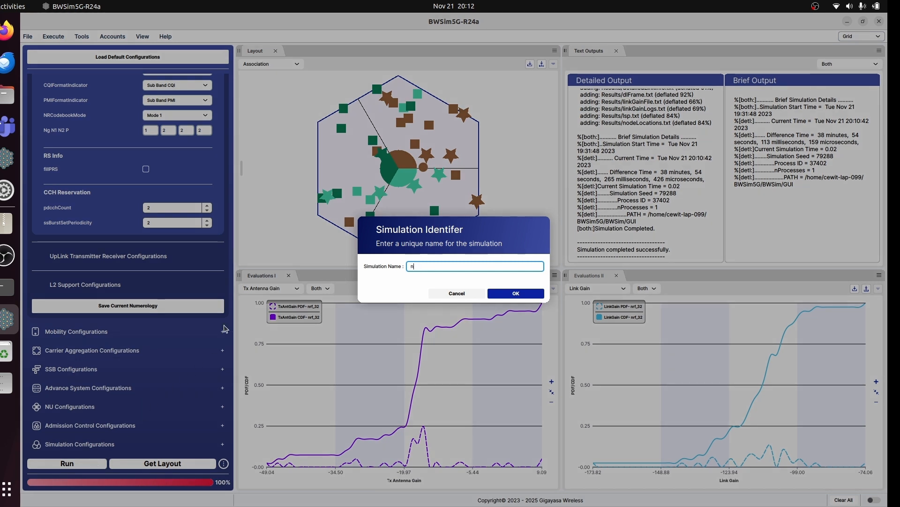
{"action": "type", "text": "rf_8"}
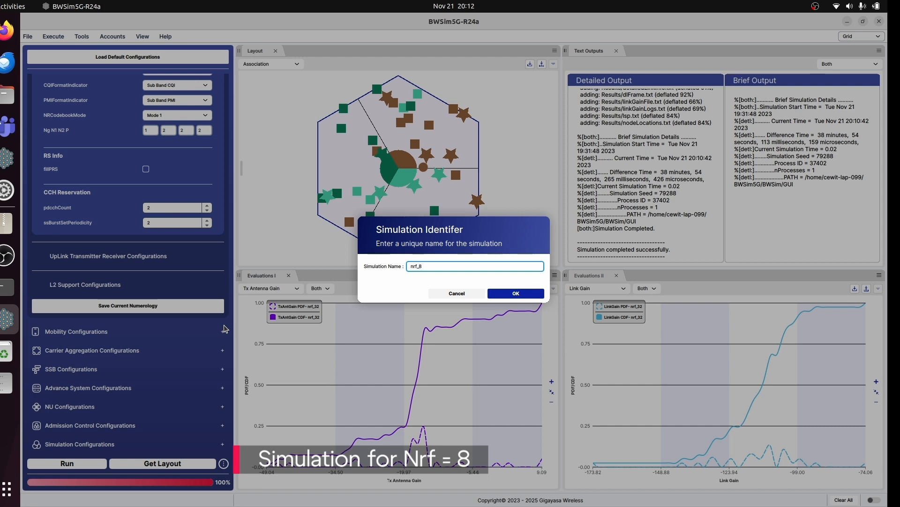
{"action": "key", "text": "Return"}
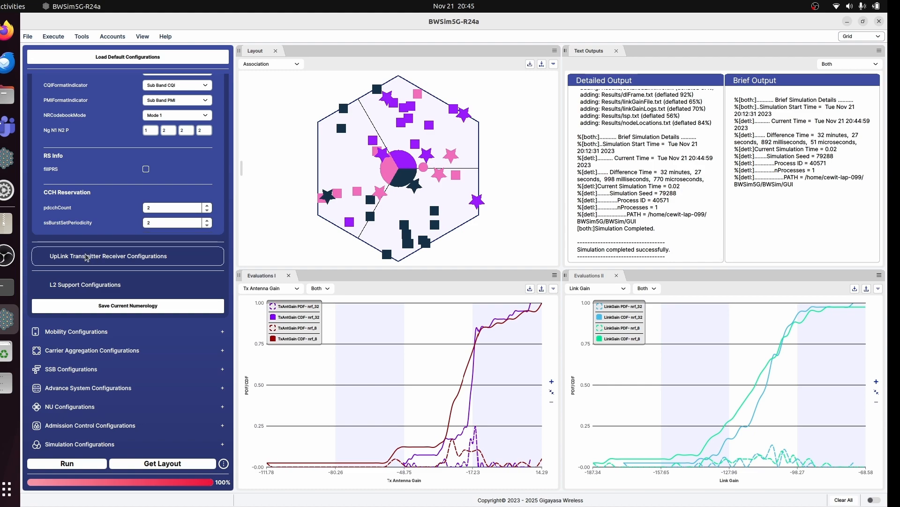
- Set the number of TxRUs for the BS to 2 in the antenna parameters
{"action": "scroll", "coordinate": [86, 257], "scroll_direction": "up", "scroll_amount": 3}
{"action": "scroll", "coordinate": [85, 257], "scroll_direction": "up", "scroll_amount": 15}
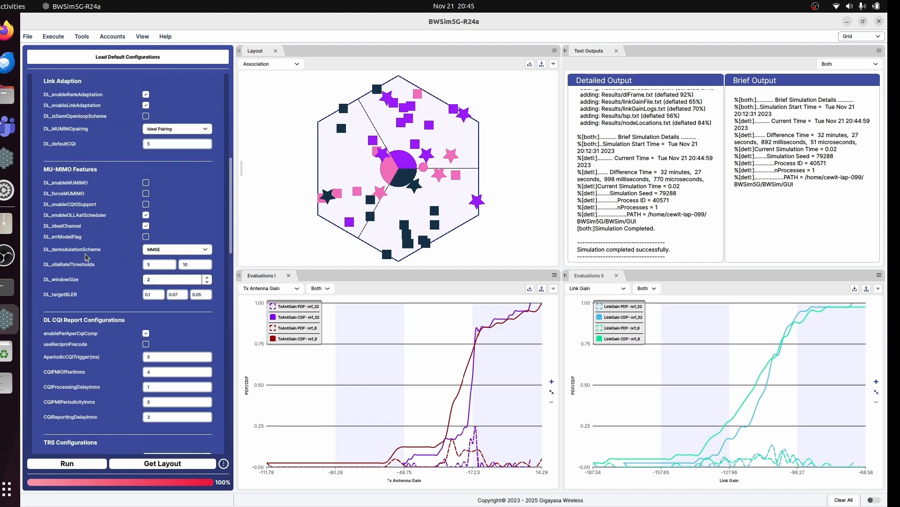
{"action": "scroll", "coordinate": [86, 257], "scroll_direction": "up", "scroll_amount": 5}
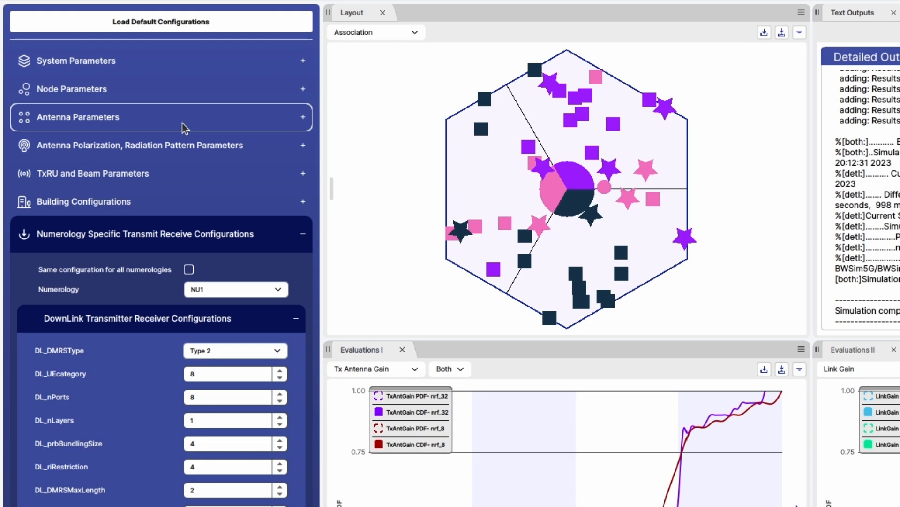
{"action": "left_click", "coordinate": [143, 125]}
{"action": "left_click", "coordinate": [201, 110]}
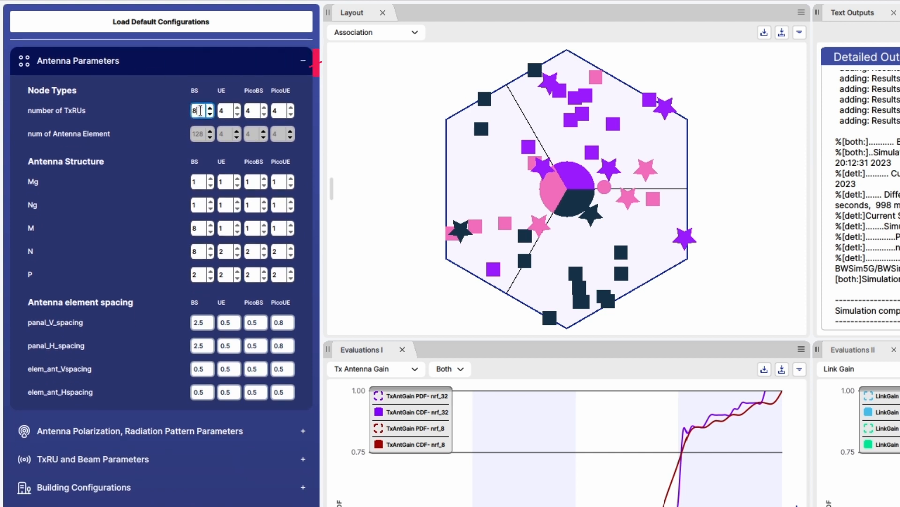
{"action": "key", "text": "BackSpace"}
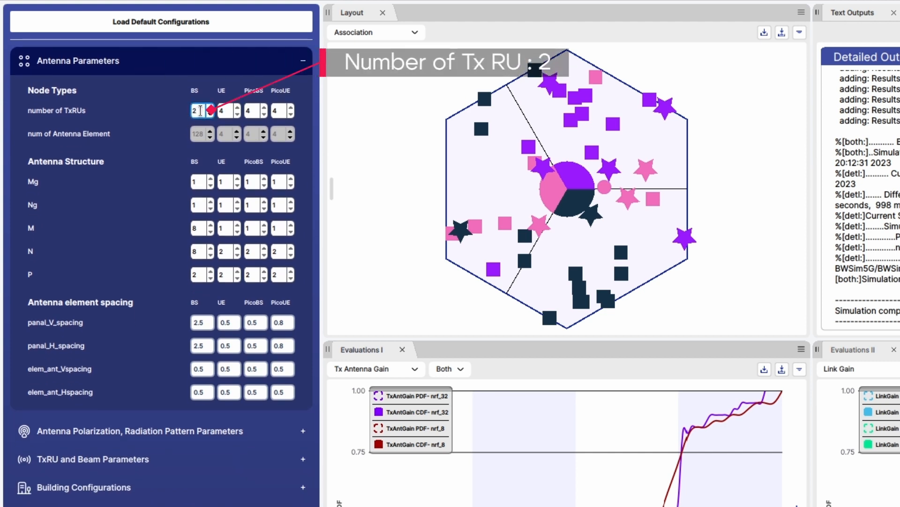
- Set both Mp and Np for the BS to 1 in the TxRUMap of the TxRU and beam parameters
{"action": "left_click", "coordinate": [200, 471]}
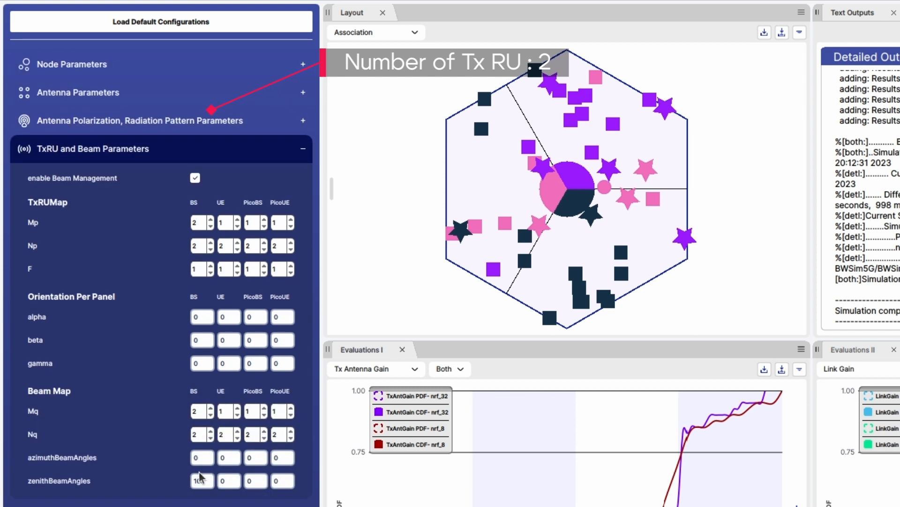
{"action": "scroll", "coordinate": [199, 476], "scroll_direction": "down", "scroll_amount": 2}
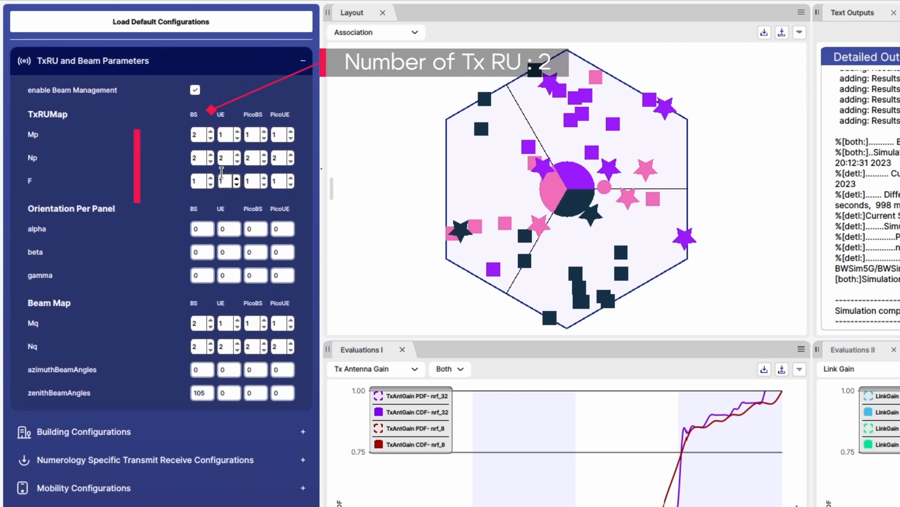
{"action": "left_click", "coordinate": [210, 138]}
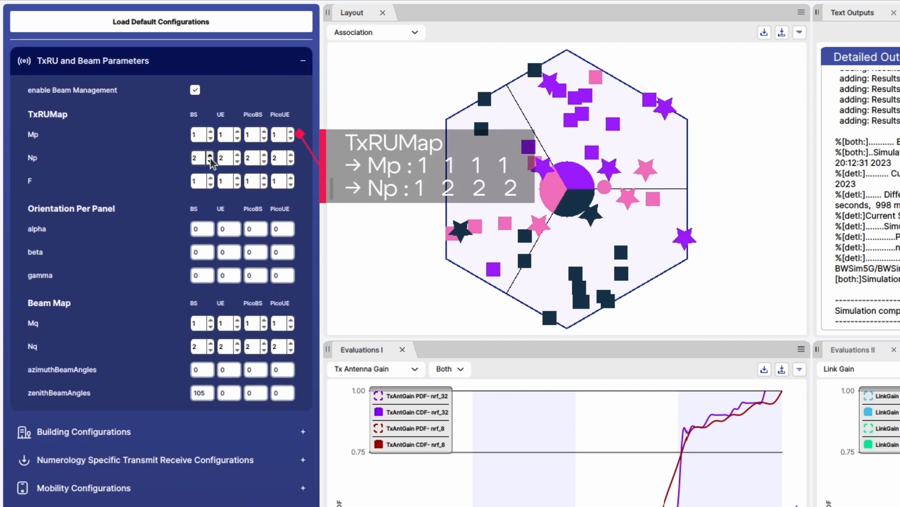
{"action": "left_click", "coordinate": [210, 160]}
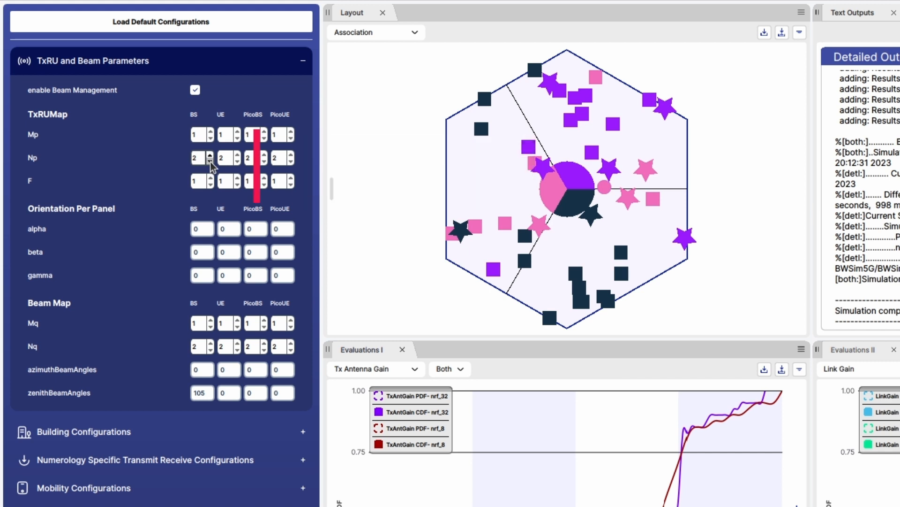
{"action": "scroll", "coordinate": [223, 368], "scroll_direction": "down", "scroll_amount": 3}
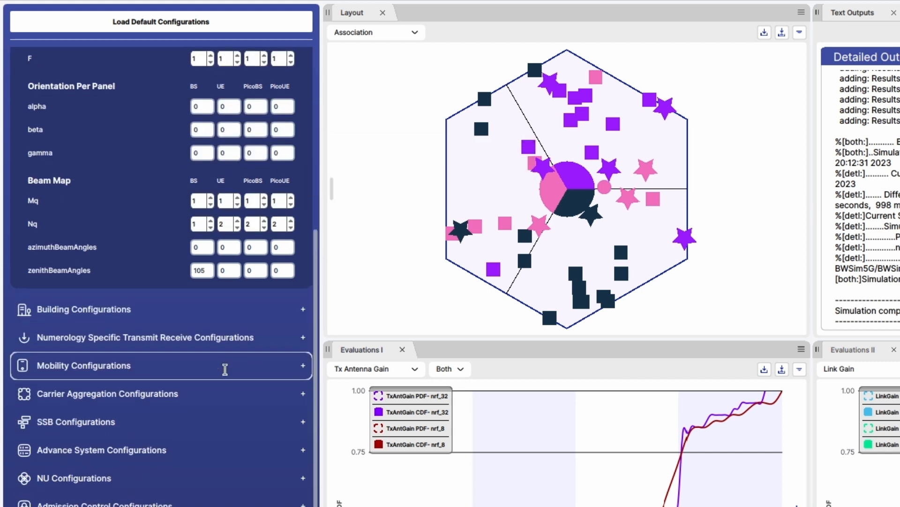
{"action": "scroll", "coordinate": [223, 368], "scroll_direction": "up", "scroll_amount": 2}
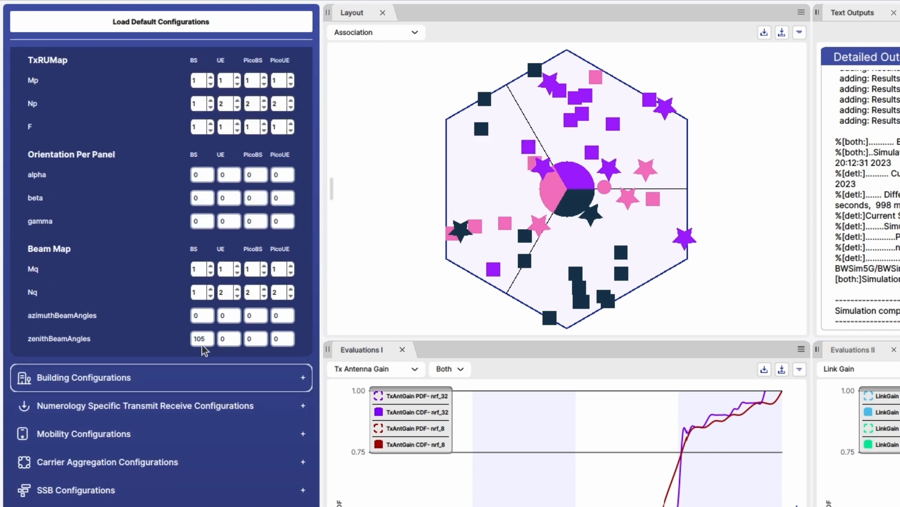
- Set DL_nPorts to 2 in the downlink transmitter receiver configurations of numerology NU1
{"action": "left_click", "coordinate": [222, 431]}
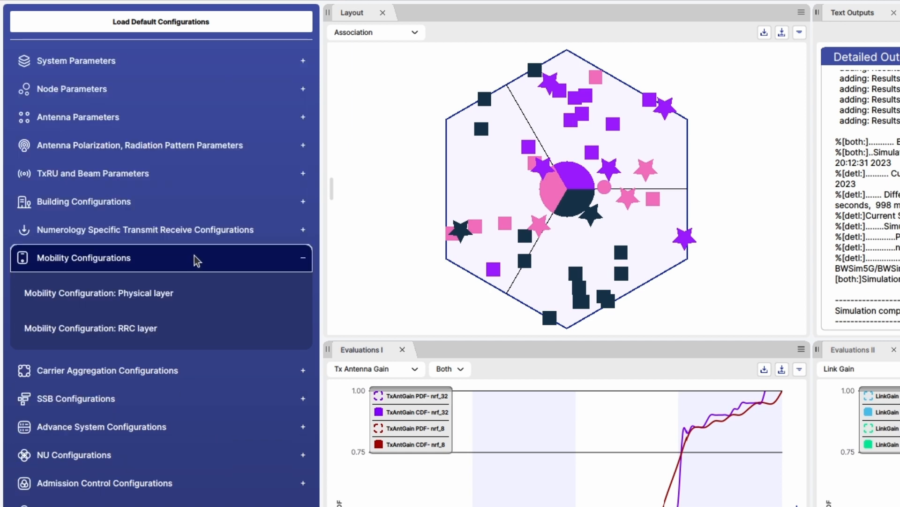
{"action": "left_click", "coordinate": [211, 240]}
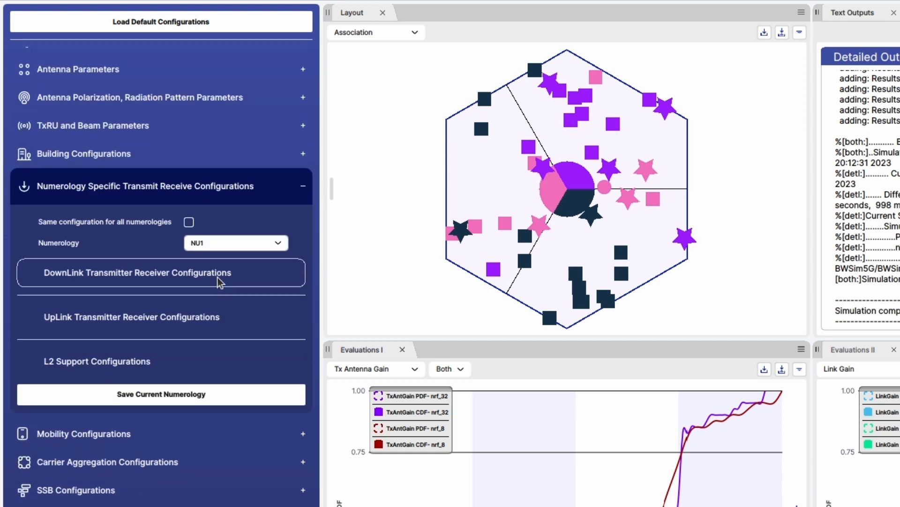
{"action": "left_click", "coordinate": [220, 286]}
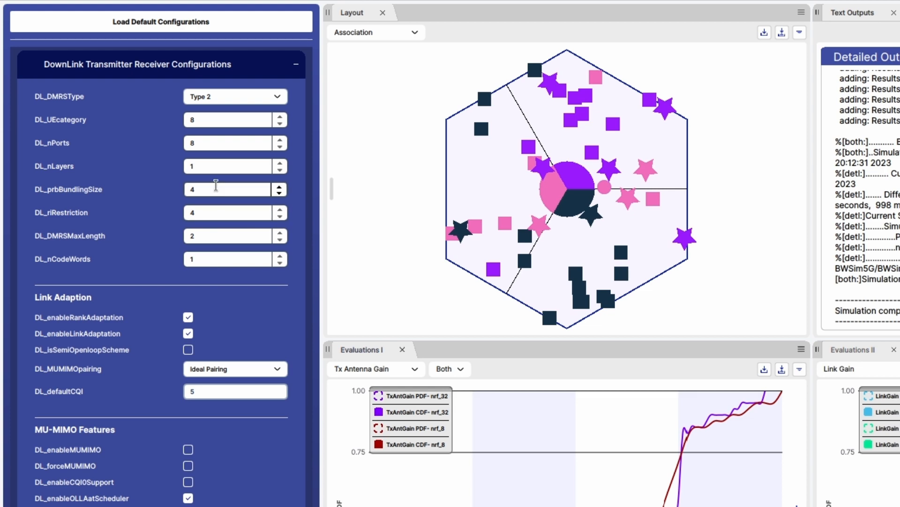
{"action": "double_click", "coordinate": [203, 146]}
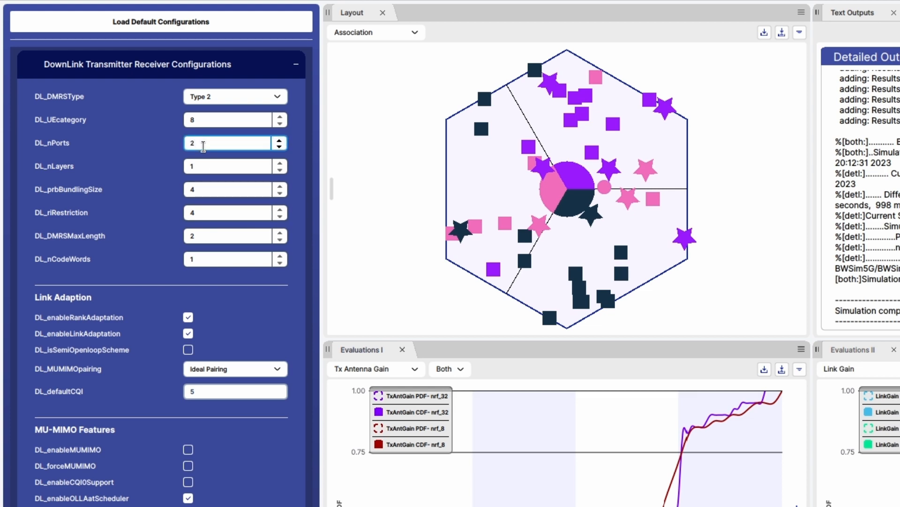
- Set N1 and N2 to 1 in the NR codebook parameters and save the current numerology
{"action": "scroll", "coordinate": [203, 146], "scroll_direction": "down", "scroll_amount": 15}
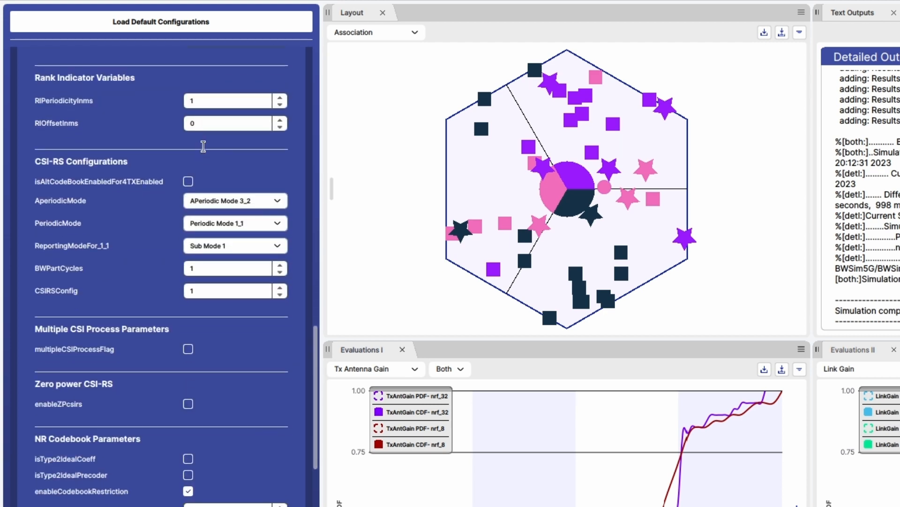
{"action": "scroll", "coordinate": [203, 146], "scroll_direction": "down", "scroll_amount": 10}
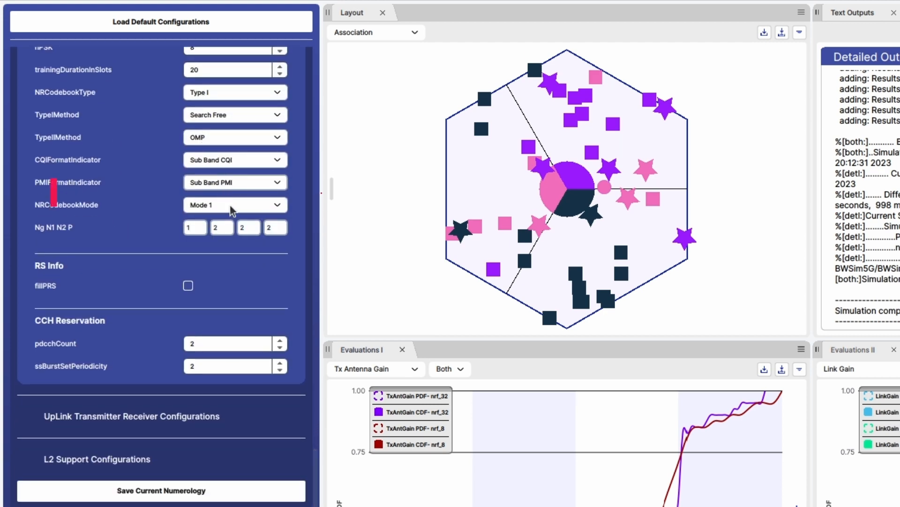
{"action": "double_click", "coordinate": [222, 226]}
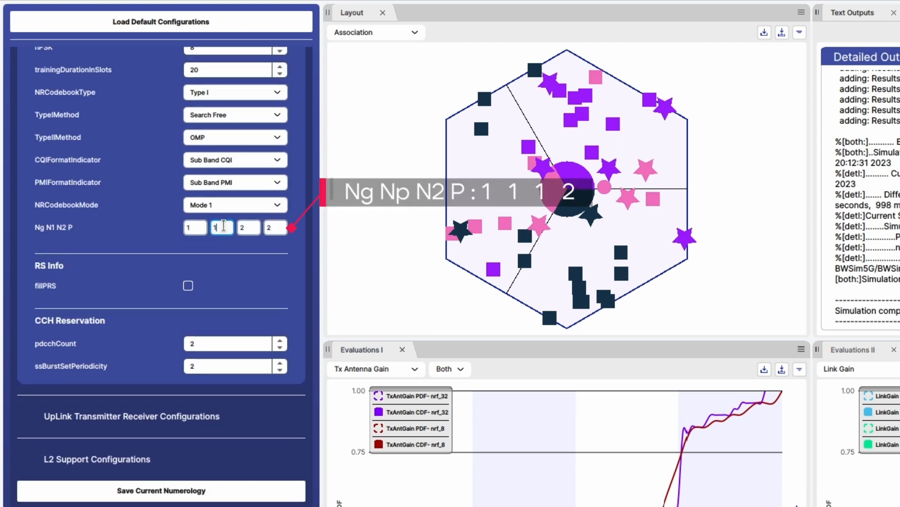
{"action": "left_click", "coordinate": [243, 229]}
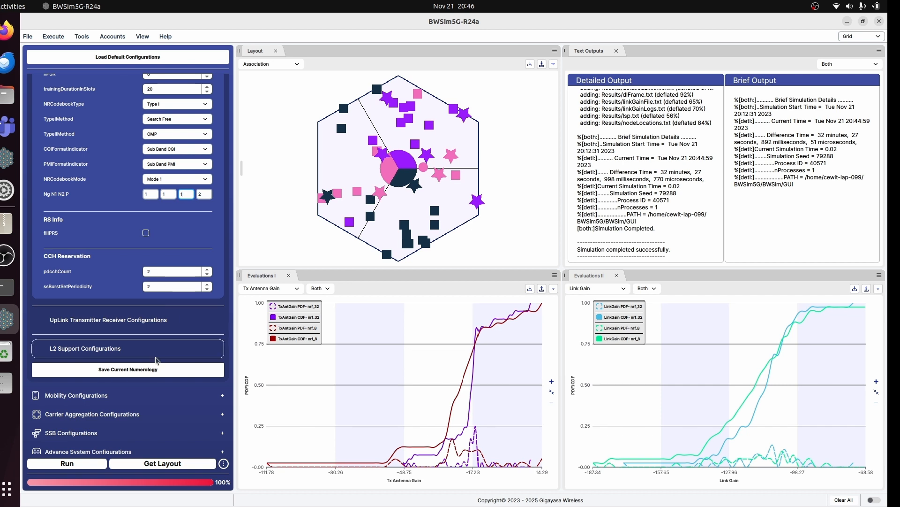
{"action": "left_click", "coordinate": [205, 486]}
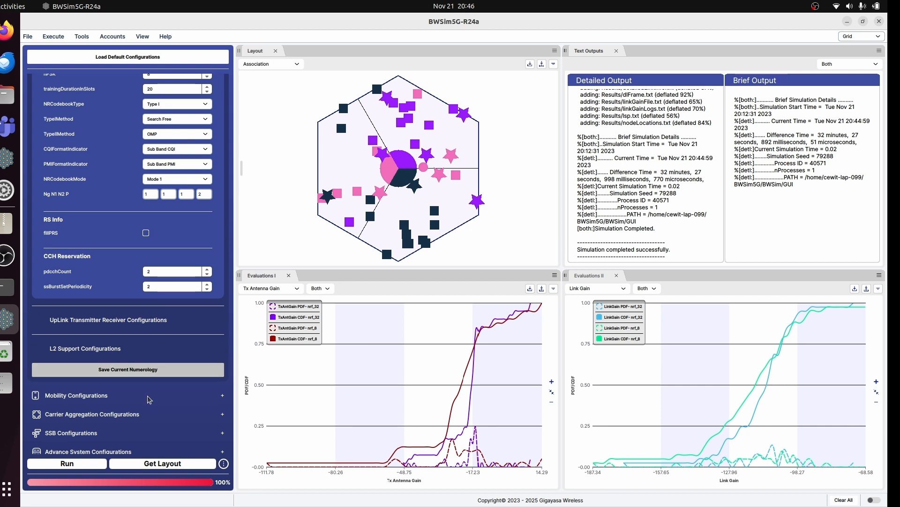
- Review the seed, calibration and simulation time settings in the simulation configurations
{"action": "scroll", "coordinate": [150, 407], "scroll_direction": "down", "scroll_amount": 3}
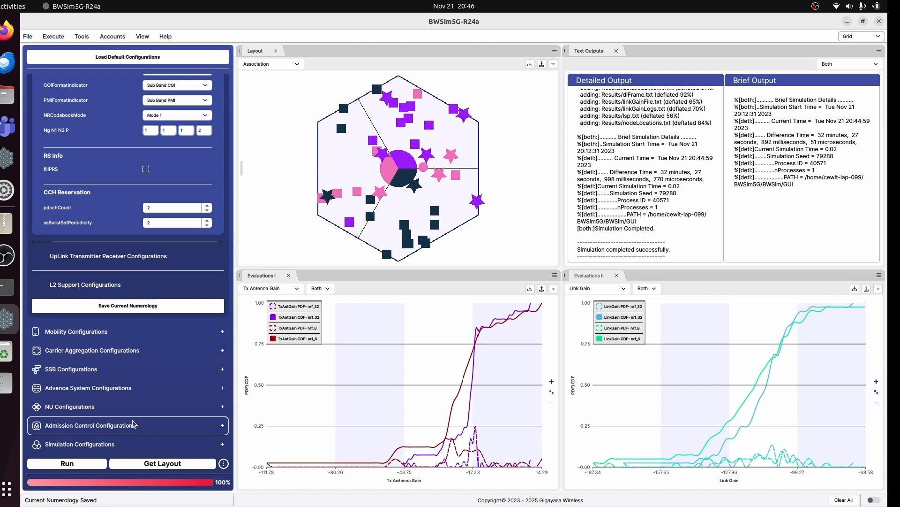
{"action": "left_click", "coordinate": [107, 442]}
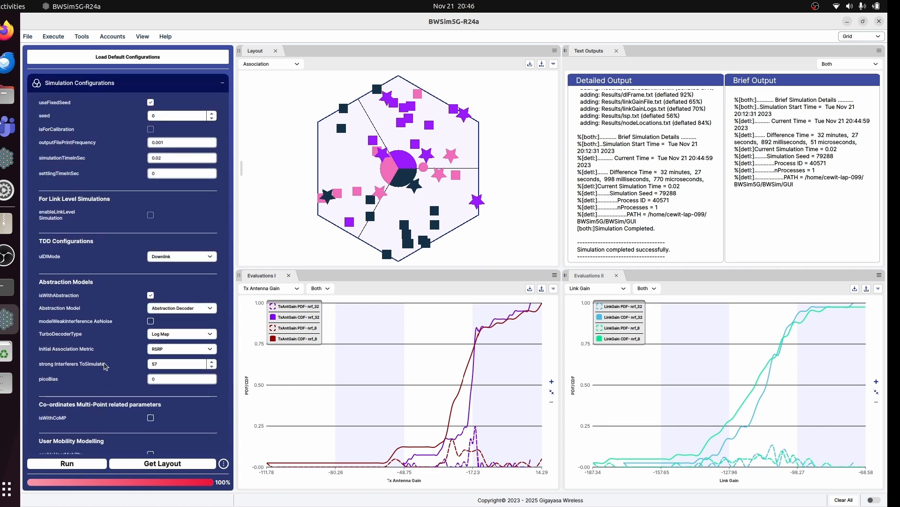
{"action": "scroll", "coordinate": [107, 366], "scroll_direction": "up", "scroll_amount": 6}
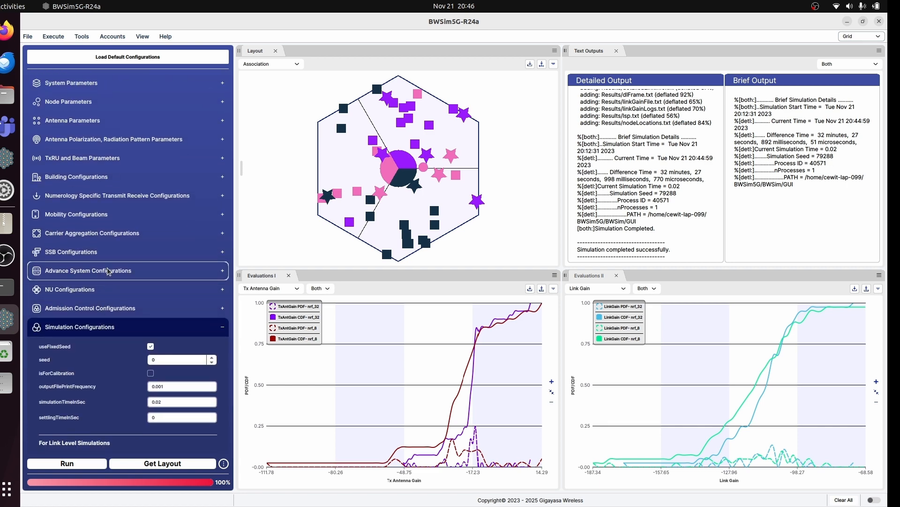
- Run the simulation with the current configuration under the name nrf_2
{"action": "left_click", "coordinate": [81, 464]}
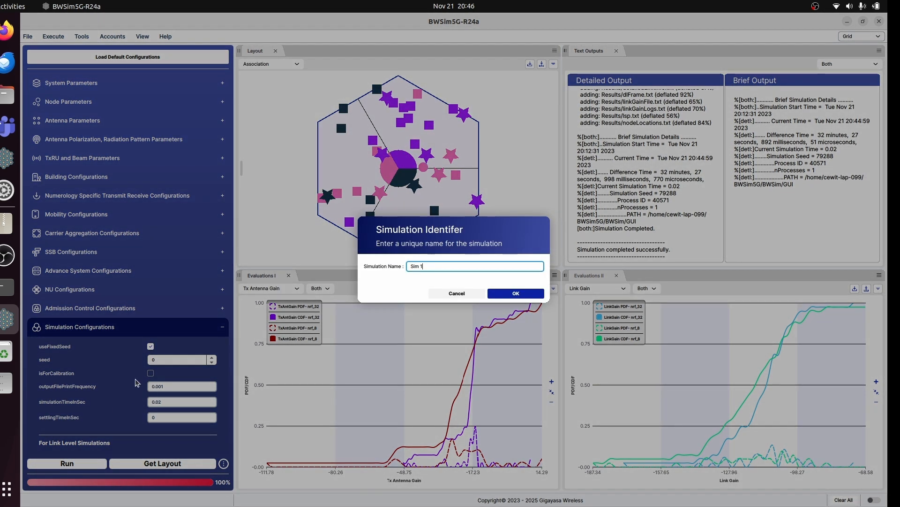
{"action": "key", "text": "ctrl+a"}
{"action": "type", "text": "n"}
{"action": "key", "text": "Return"}
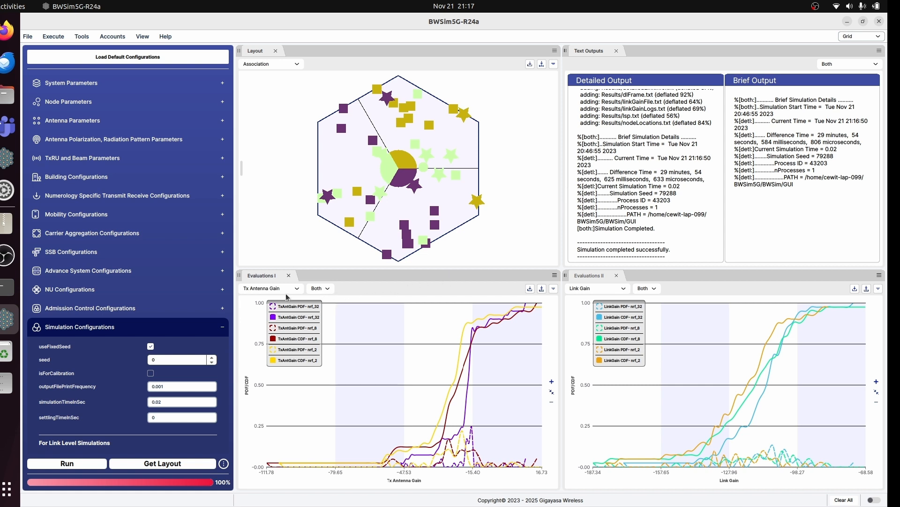
- Plot Throughput in Evaluations I and choose which of its PDF and CDF curves to show
{"action": "left_click", "coordinate": [275, 288]}
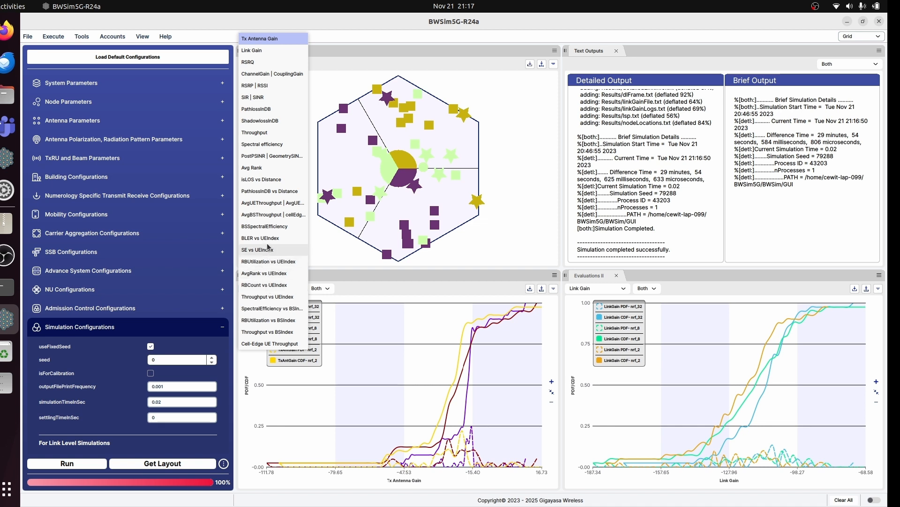
{"action": "left_click", "coordinate": [255, 133]}
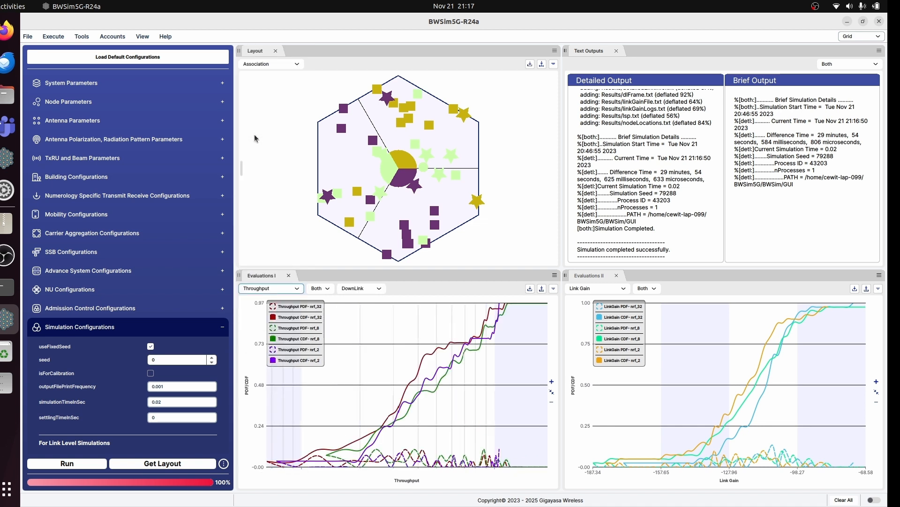
{"action": "left_click", "coordinate": [320, 288]}
{"action": "left_click", "coordinate": [330, 313]}
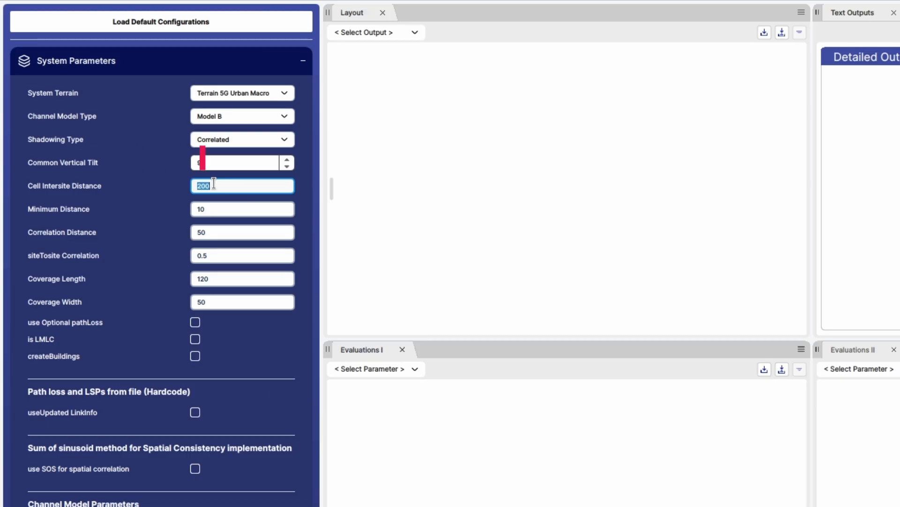
- Set the Cell Intersite Distance to 100 in the system parameters and the BS node count to 3 in the node parameters
{"action": "type", "text": "100"}
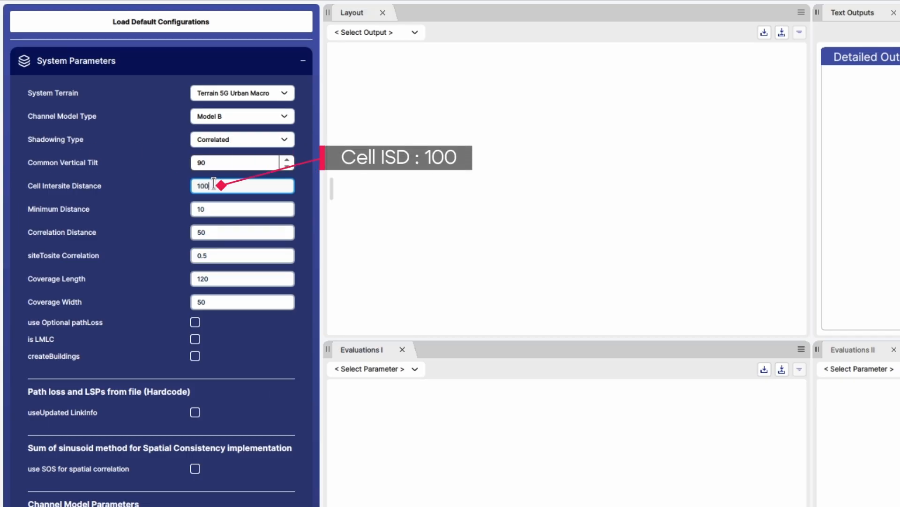
{"action": "scroll", "coordinate": [207, 377], "scroll_direction": "down", "scroll_amount": 5}
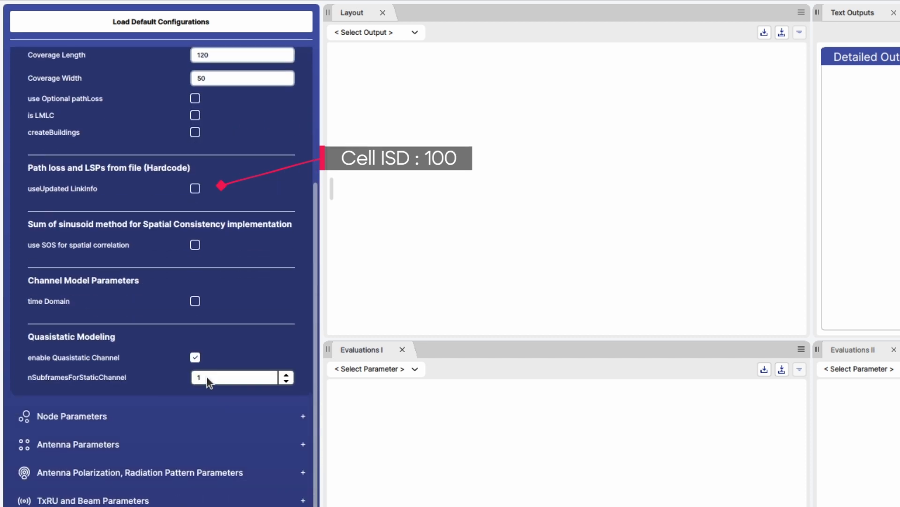
{"action": "left_click", "coordinate": [170, 415]}
{"action": "double_click", "coordinate": [201, 110]}
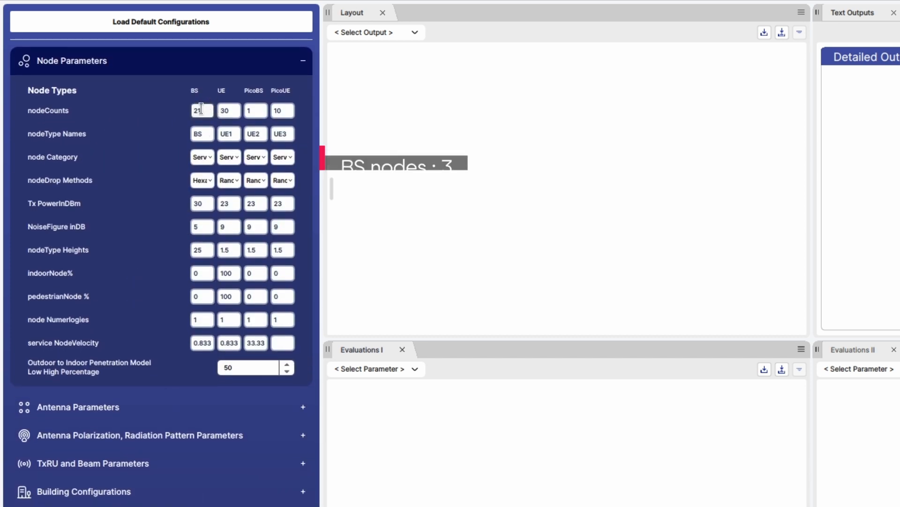
{"action": "type", "text": "3"}
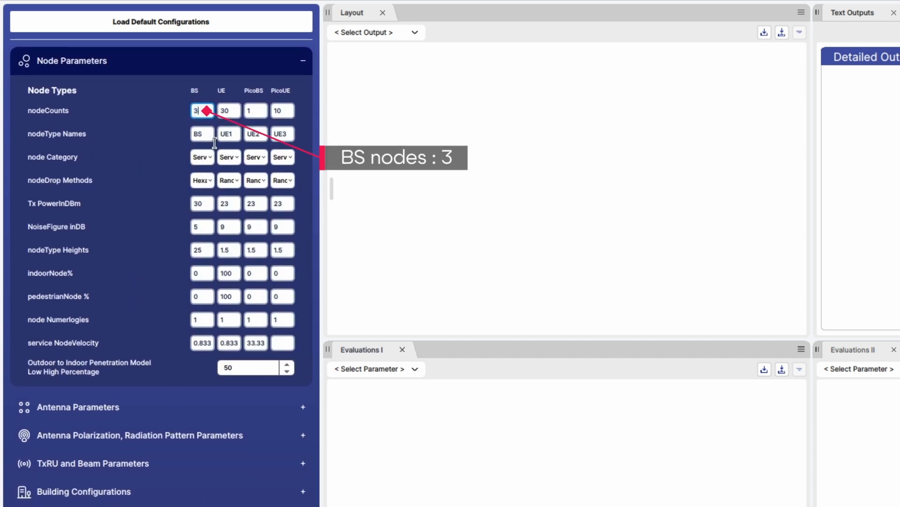
- Set the BS Tx power to 43 dBm and the service node velocities of BS, UE and PicoBS to 0
{"action": "double_click", "coordinate": [201, 195]}
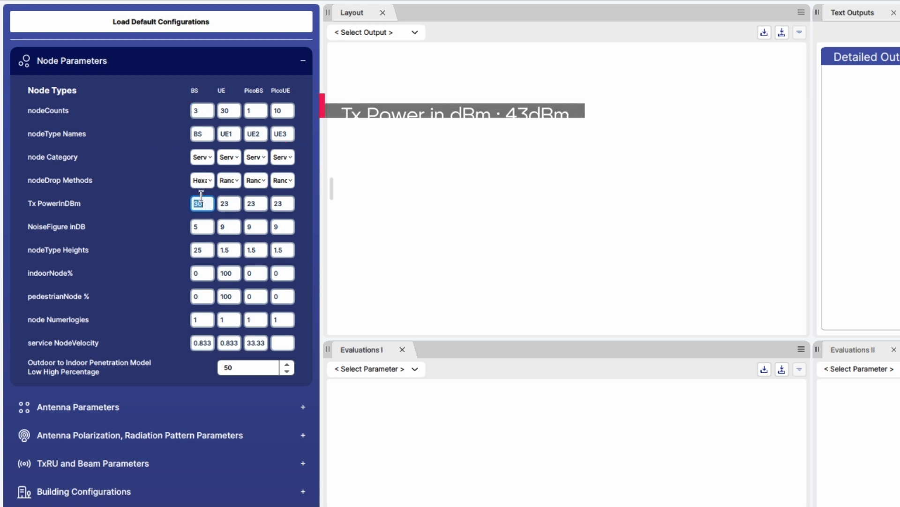
{"action": "type", "text": "43"}
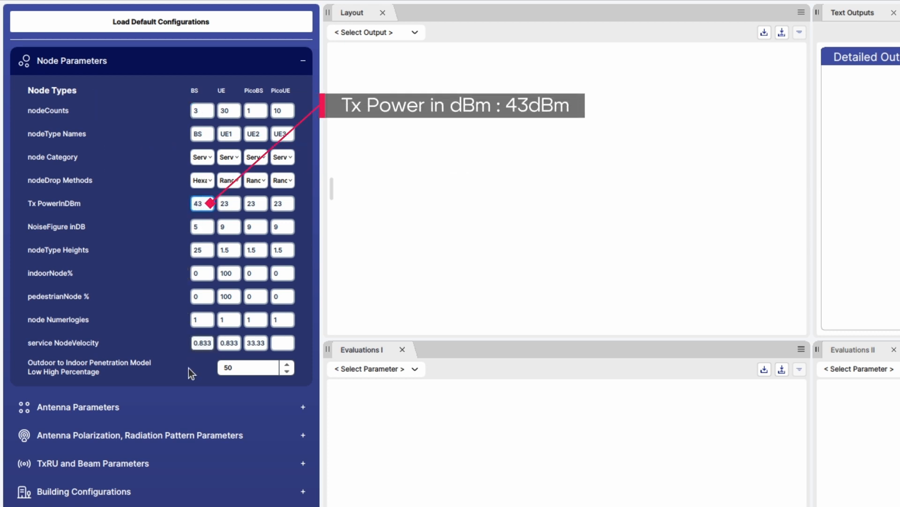
{"action": "double_click", "coordinate": [203, 343]}
{"action": "type", "text": "0"}
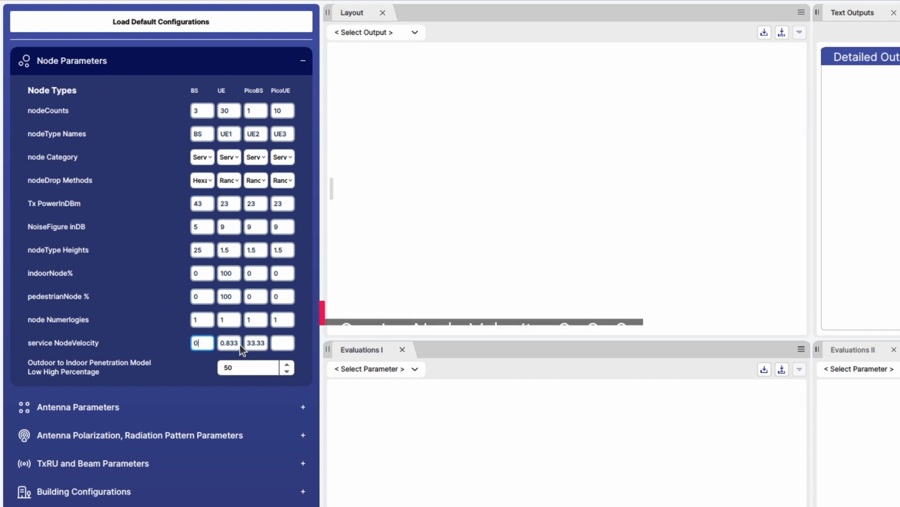
{"action": "double_click", "coordinate": [232, 343]}
{"action": "type", "text": "0"}
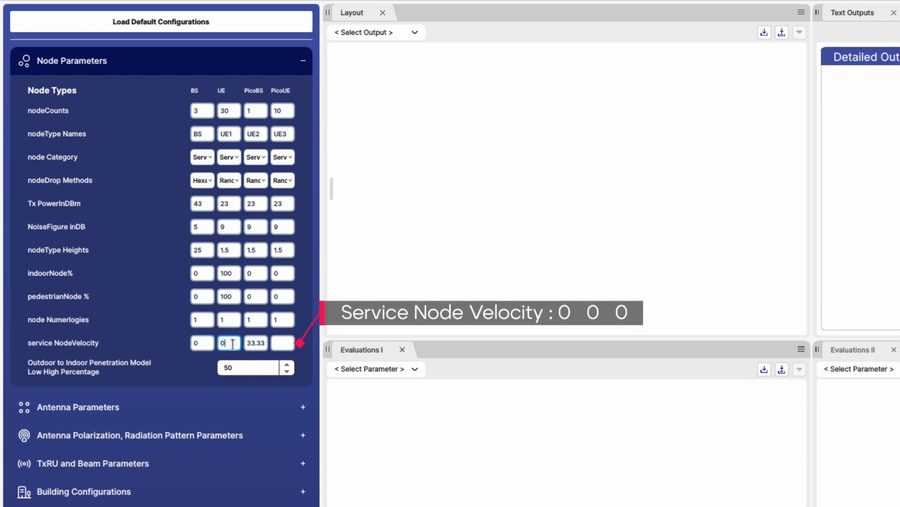
{"action": "double_click", "coordinate": [257, 343]}
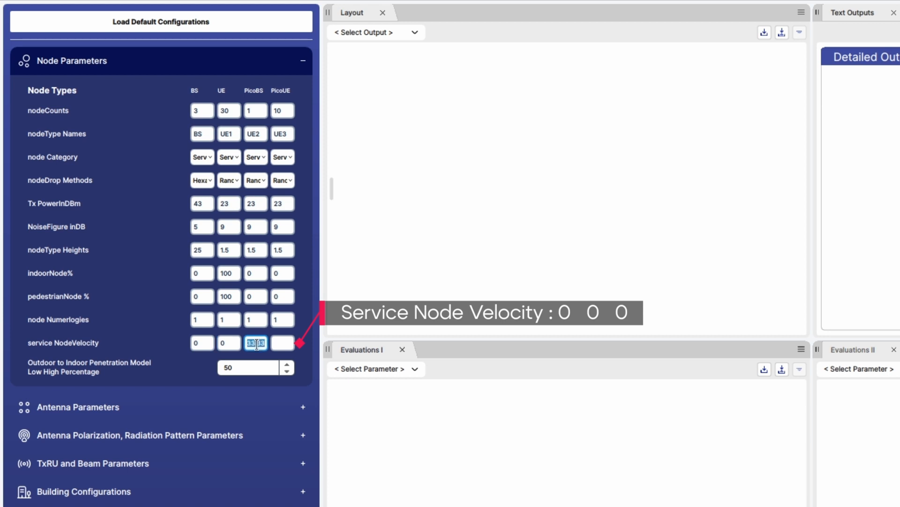
{"action": "type", "text": "0"}
- Set the number of TxRUs for the BS to 8 in the antenna parameters
{"action": "left_click", "coordinate": [205, 407]}
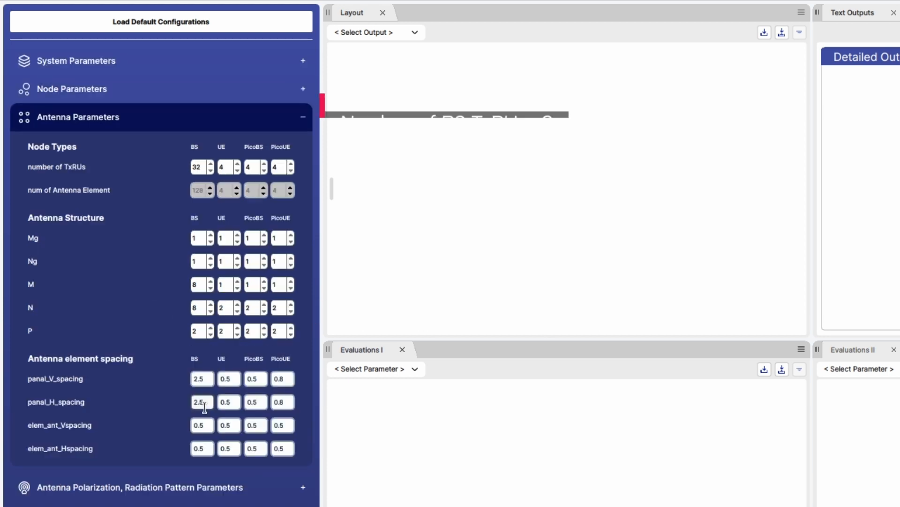
{"action": "scroll", "coordinate": [205, 407], "scroll_direction": "down", "scroll_amount": 1}
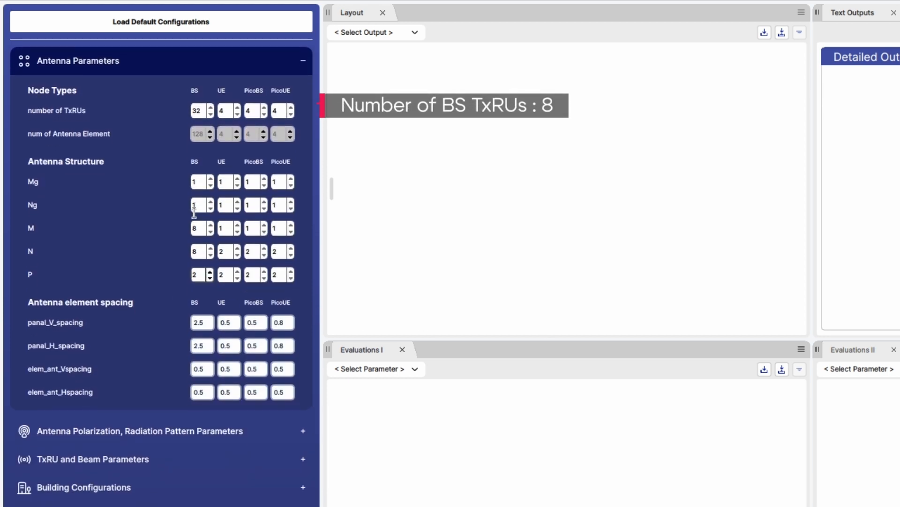
{"action": "left_click", "coordinate": [199, 112]}
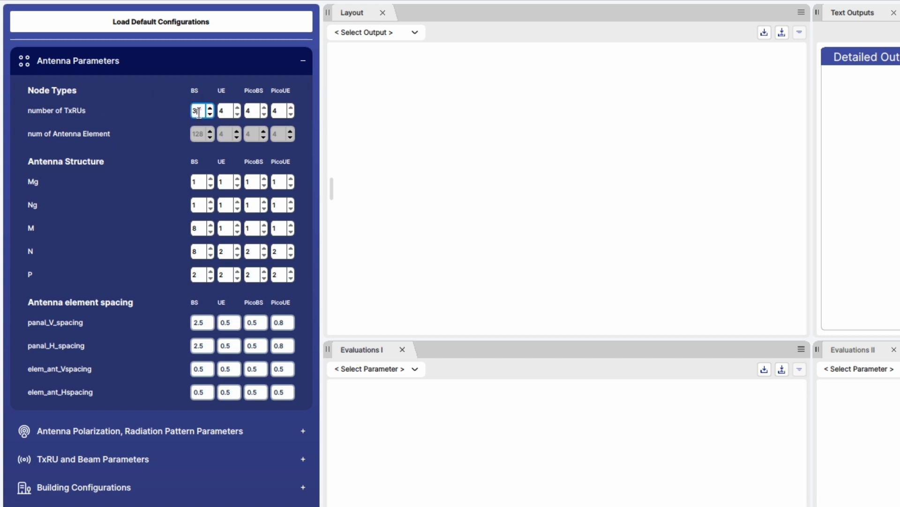
{"action": "key", "text": "BackSpace"}
{"action": "type", "text": "8"}
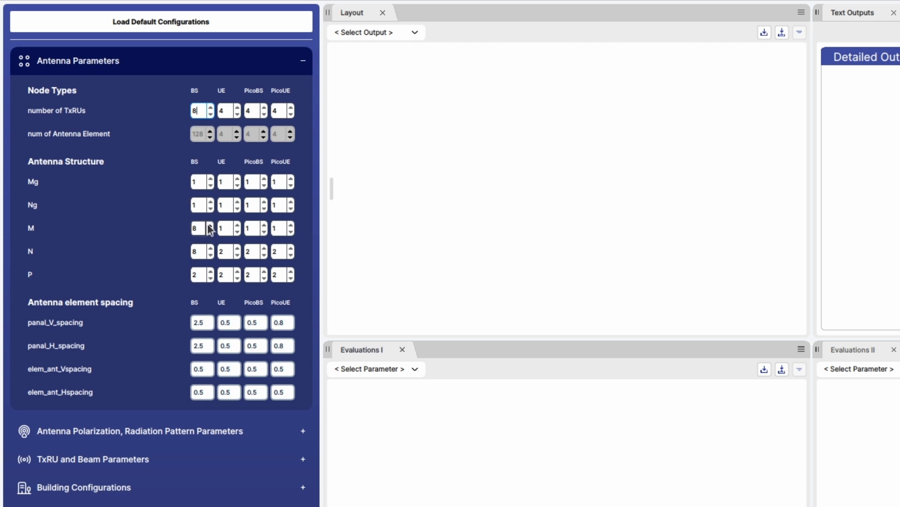
- Set the BS horizontal and vertical beamwidths to 15 in the antenna radiation pattern parameters
{"action": "left_click", "coordinate": [196, 441]}
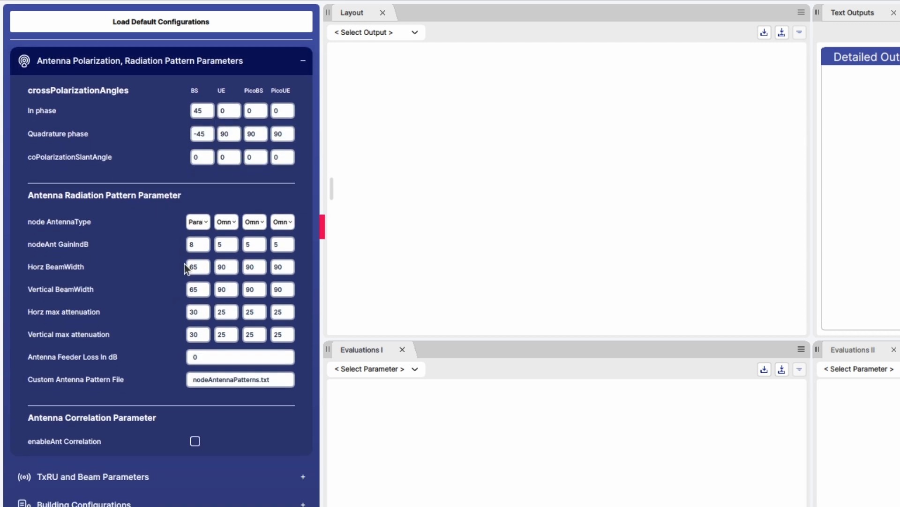
{"action": "double_click", "coordinate": [190, 266]}
{"action": "key", "text": "BackSpace"}
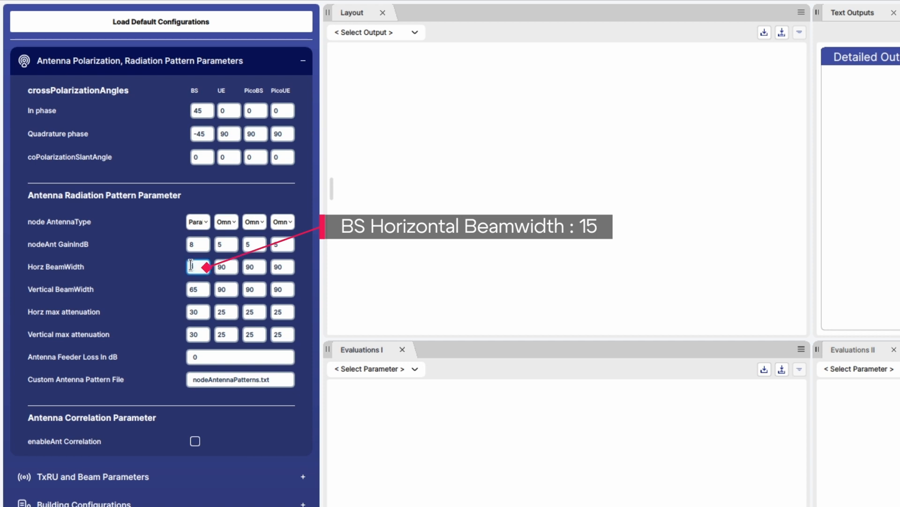
{"action": "type", "text": "15"}
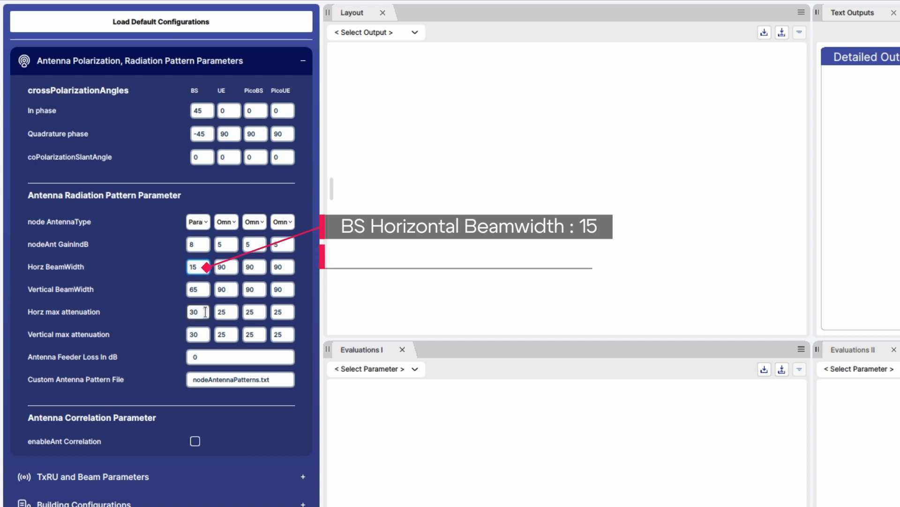
{"action": "double_click", "coordinate": [196, 287]}
{"action": "type", "text": "10"}
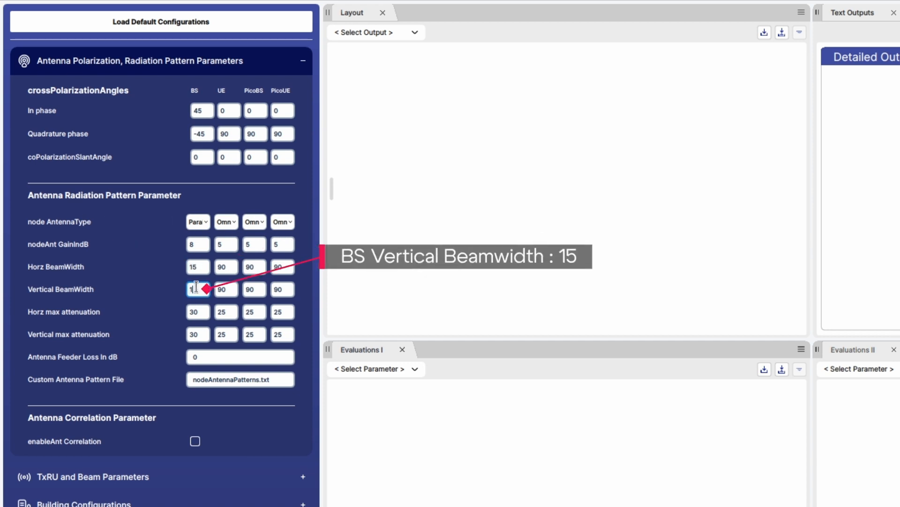
{"action": "type", "text": "5"}
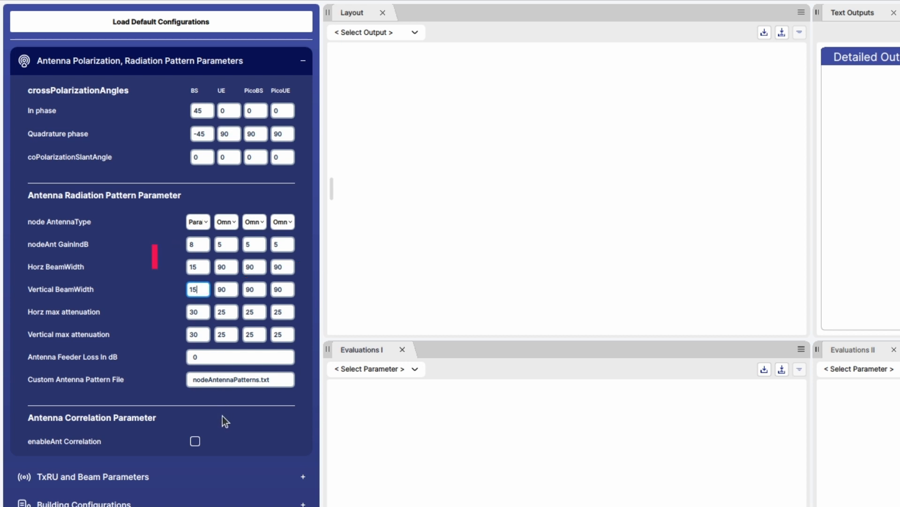
- Set the BS Np in the TxRUMap and the BS Nq in the Beam Map to 2
{"action": "left_click", "coordinate": [230, 476]}
{"action": "scroll", "coordinate": [225, 458], "scroll_direction": "down", "scroll_amount": 2}
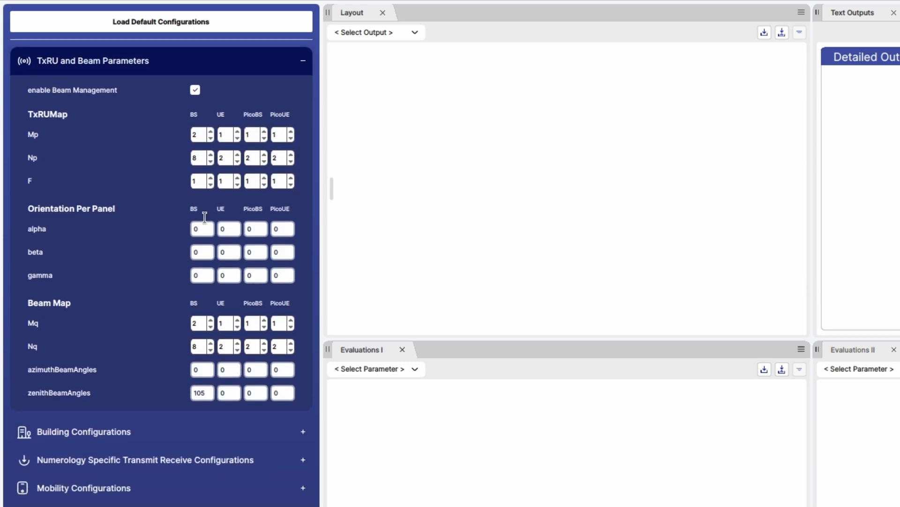
{"action": "double_click", "coordinate": [198, 157]}
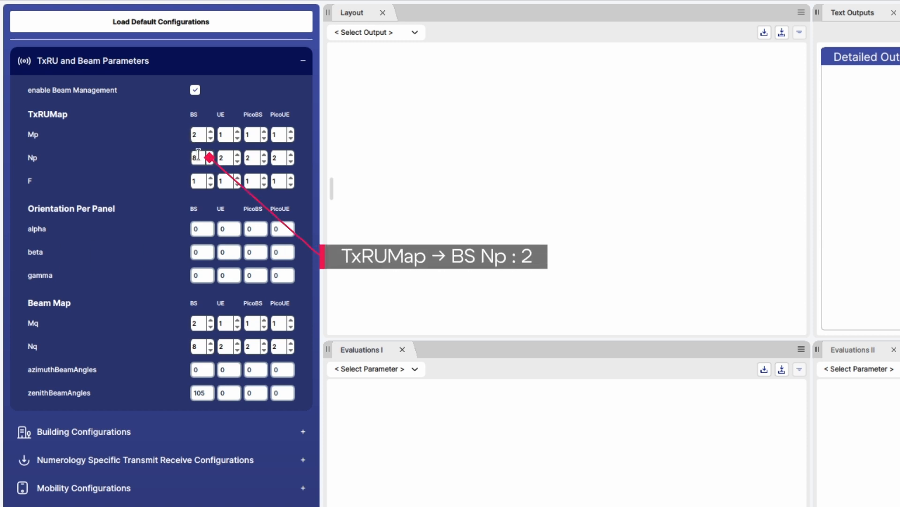
{"action": "type", "text": "2"}
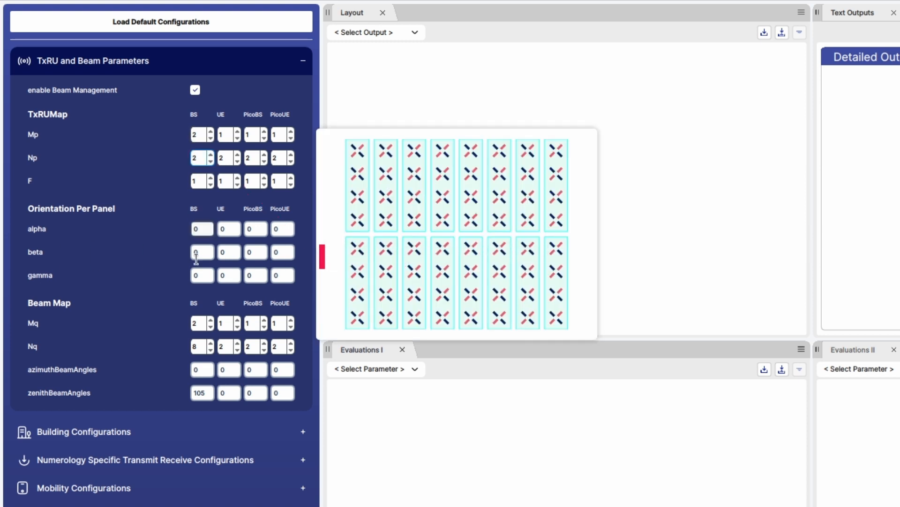
{"action": "double_click", "coordinate": [199, 347]}
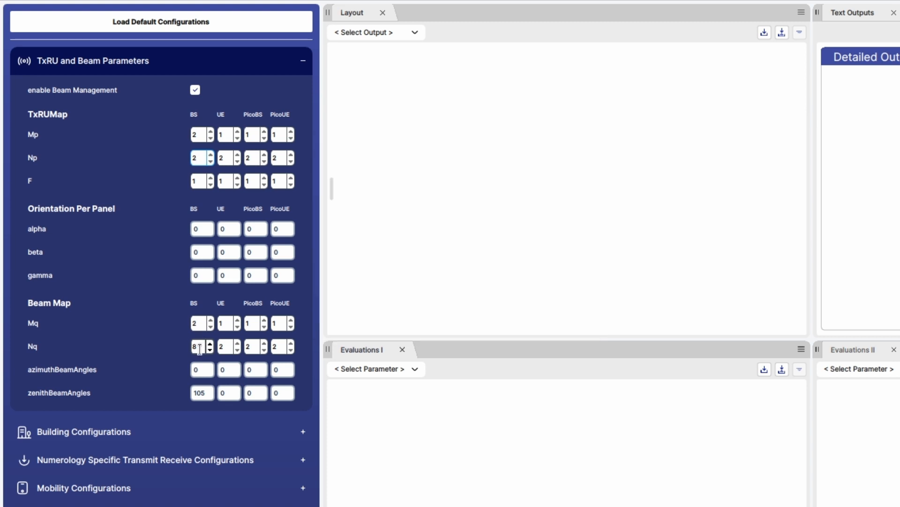
{"action": "type", "text": "2"}
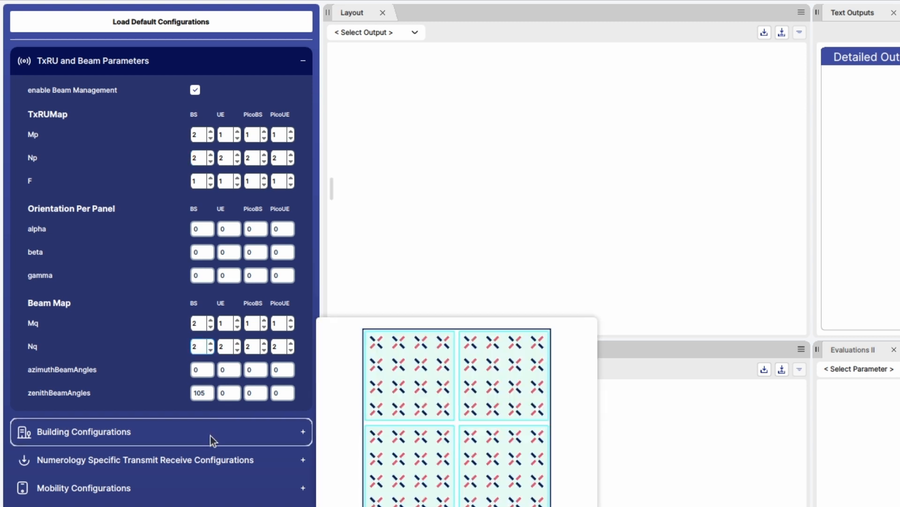
- Set DL_nPorts to 8 in the downlink transmitter receiver configurations of numerology NU1
{"action": "left_click", "coordinate": [212, 454]}
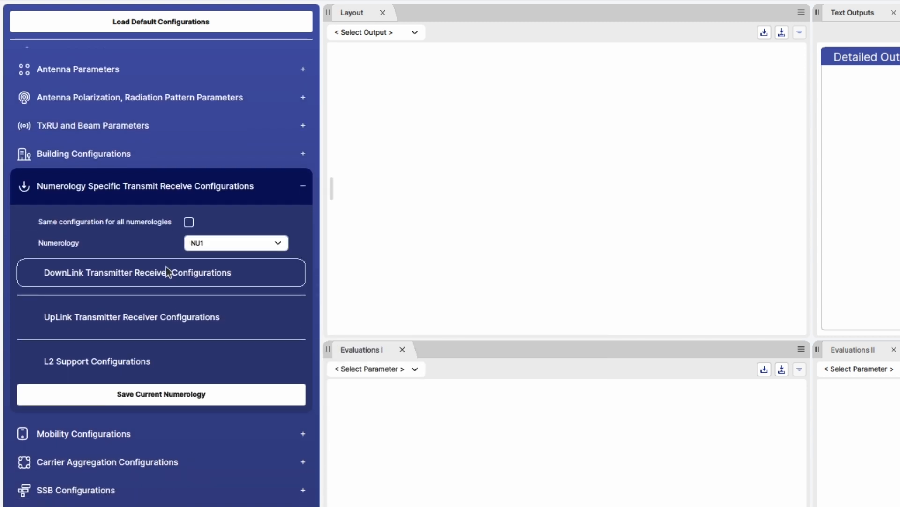
{"action": "left_click", "coordinate": [222, 267]}
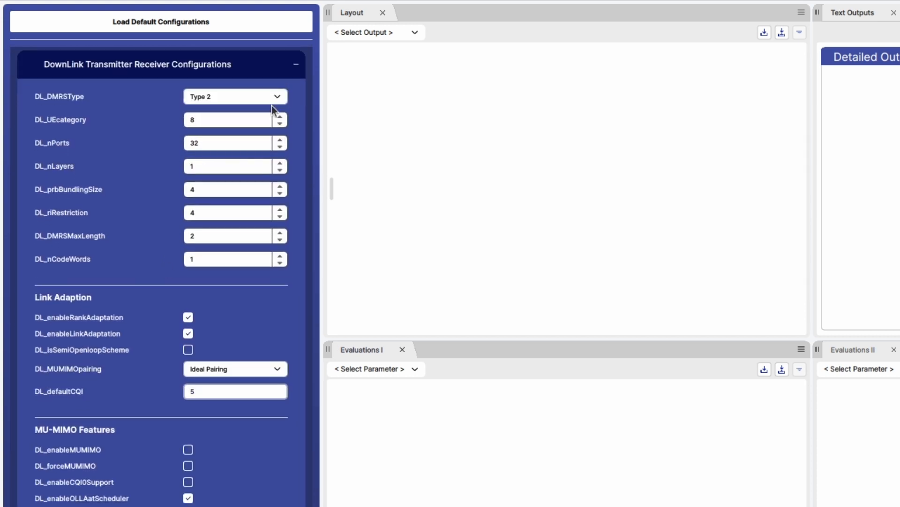
{"action": "double_click", "coordinate": [214, 142]}
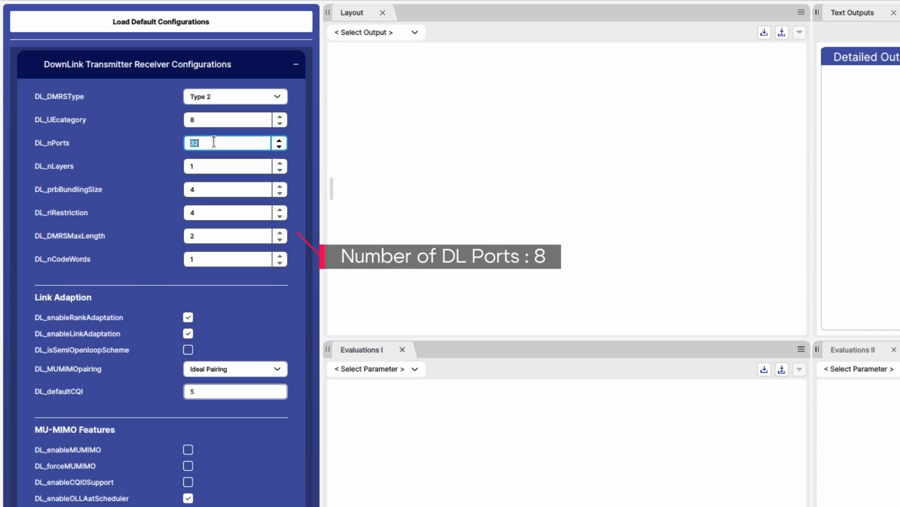
{"action": "type", "text": "8"}
- Set N1 to 2 in the NR codebook parameters of the downlink configurations and save the current numerology
{"action": "scroll", "coordinate": [217, 263], "scroll_direction": "down", "scroll_amount": 15}
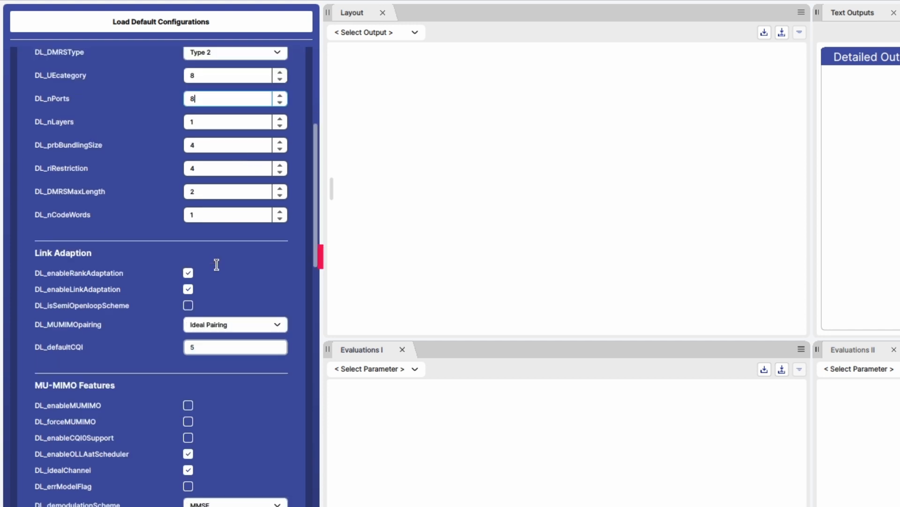
{"action": "scroll", "coordinate": [217, 265], "scroll_direction": "down", "scroll_amount": 12}
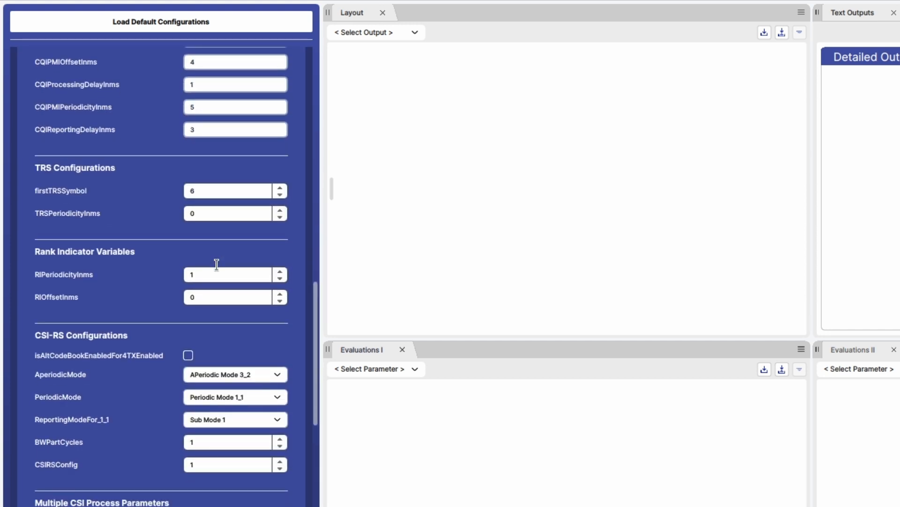
{"action": "scroll", "coordinate": [217, 265], "scroll_direction": "down", "scroll_amount": 1}
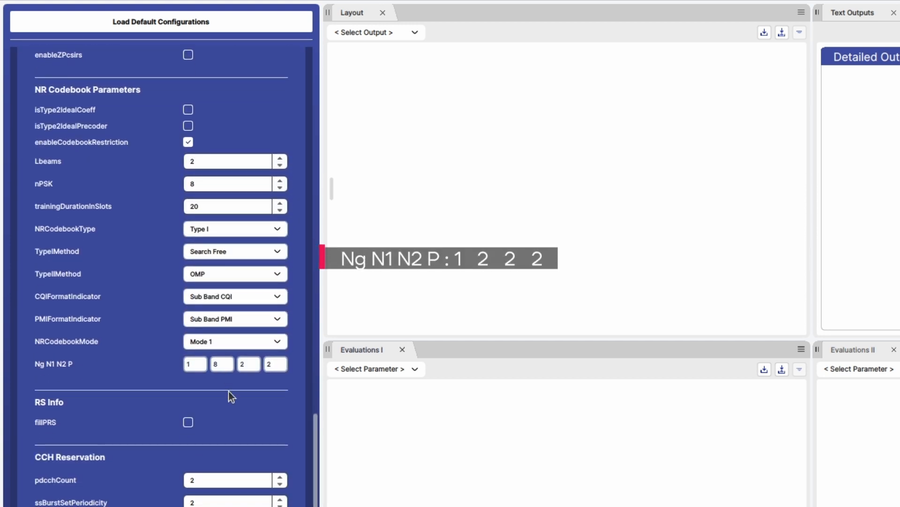
{"action": "left_click", "coordinate": [223, 362]}
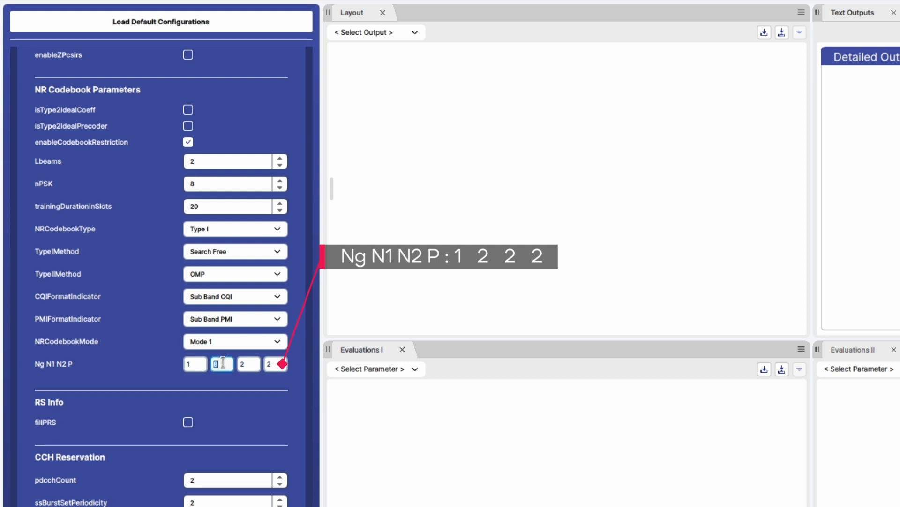
{"action": "key", "text": "BackSpace"}
{"action": "type", "text": "2"}
{"action": "scroll", "coordinate": [210, 432], "scroll_direction": "down", "scroll_amount": 4}
{"action": "scroll", "coordinate": [162, 277], "scroll_direction": "down", "scroll_amount": 3}
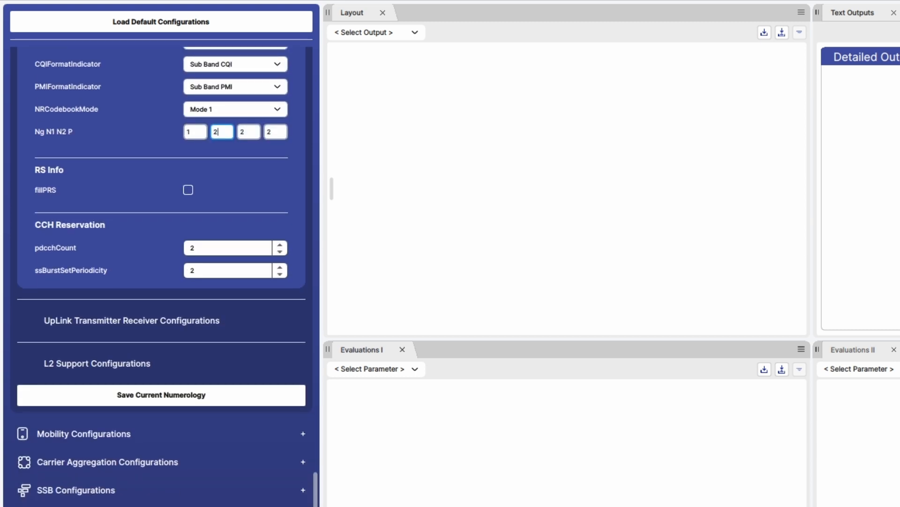
{"action": "left_click", "coordinate": [182, 404]}
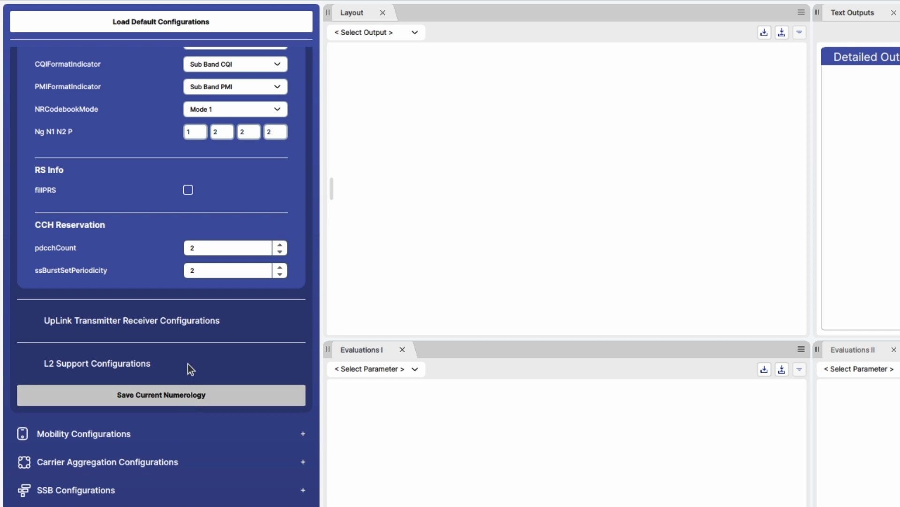
- Set the first carrierFreq/ServerNodeType value to 3600 in the carrier aggregation configurations
{"action": "left_click", "coordinate": [170, 459]}
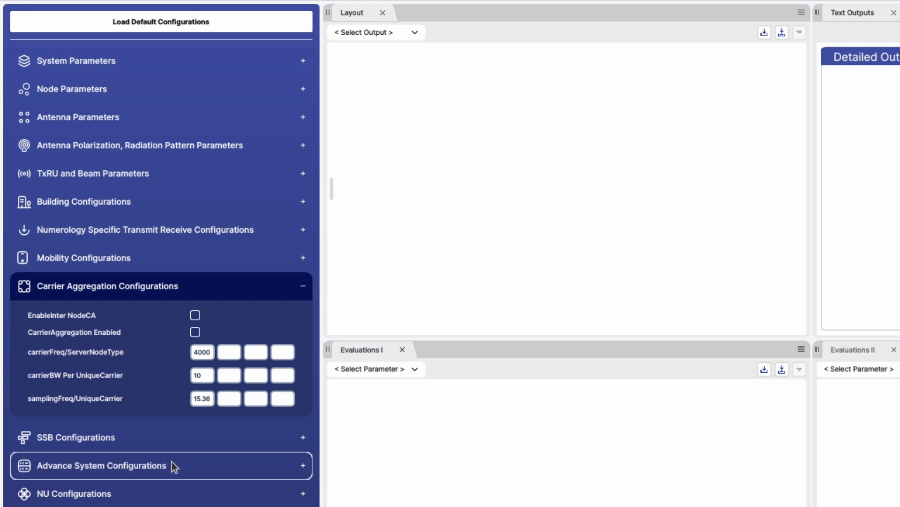
{"action": "double_click", "coordinate": [199, 352]}
{"action": "type", "text": "3600"}
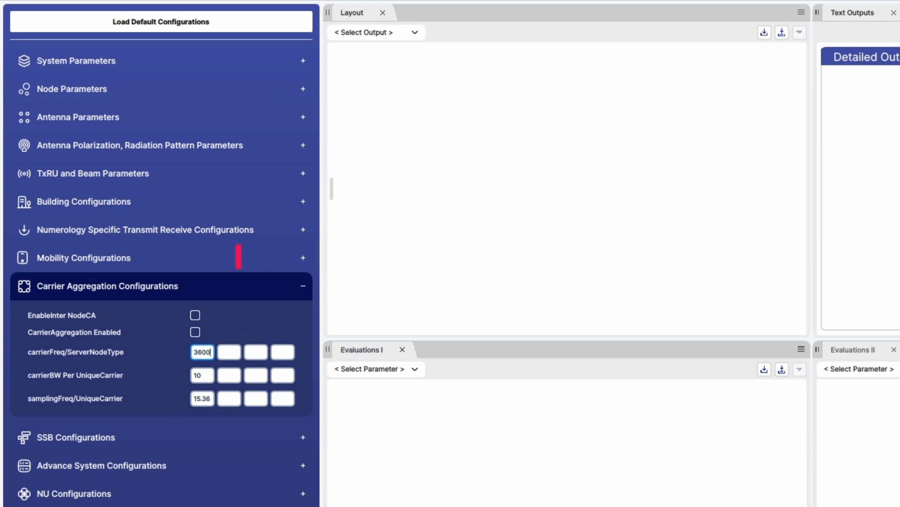
- Disable isForCalibration in the simulation configurations and run the simulation under the name numAnt_8
{"action": "left_click", "coordinate": [190, 350]}
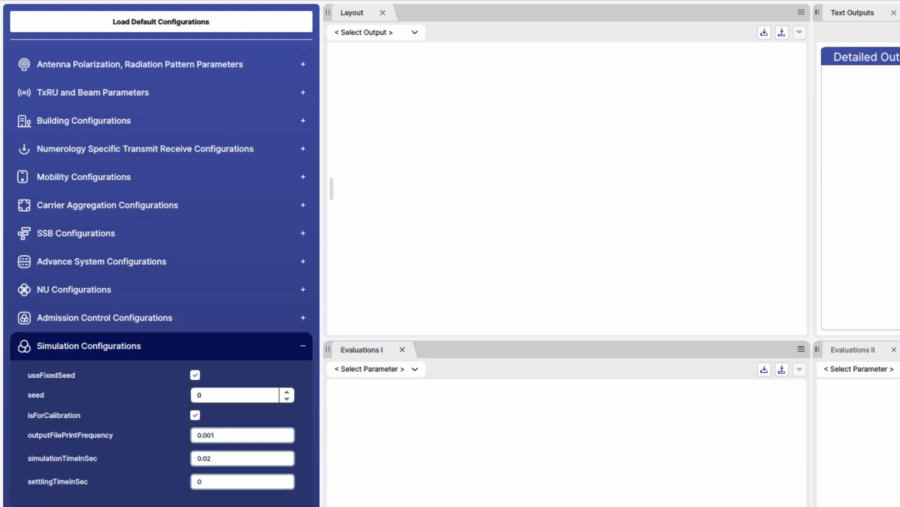
{"action": "scroll", "coordinate": [190, 350], "scroll_direction": "down", "scroll_amount": 6}
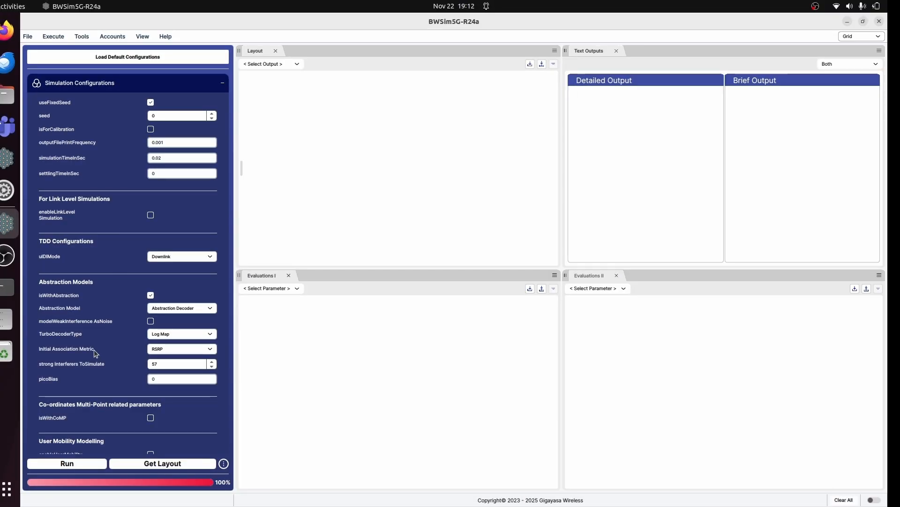
{"action": "left_click", "coordinate": [84, 461]}
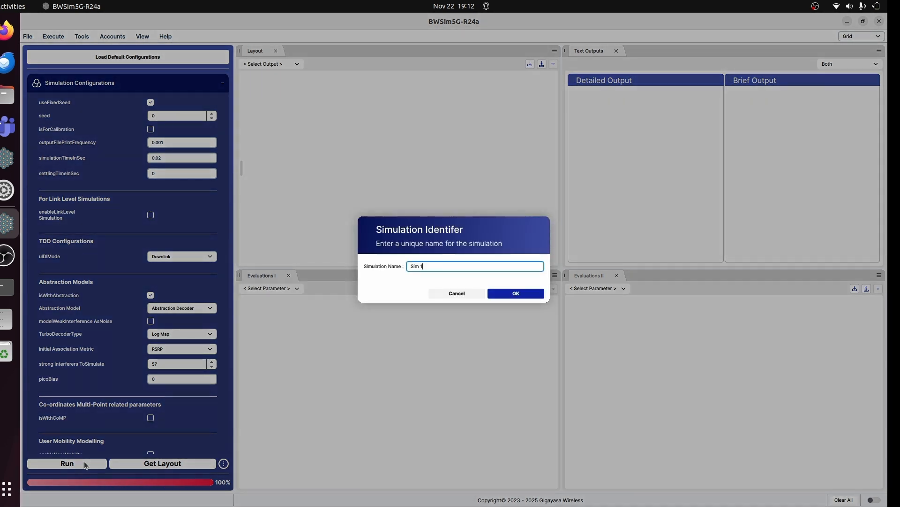
{"action": "key", "text": "ctrl+a"}
{"action": "type", "text": "numA"}
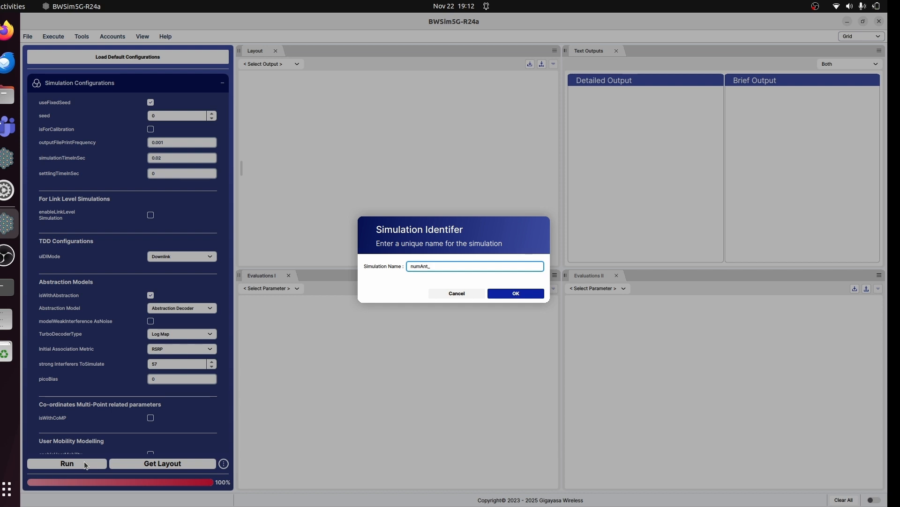
{"action": "key", "text": "Return"}
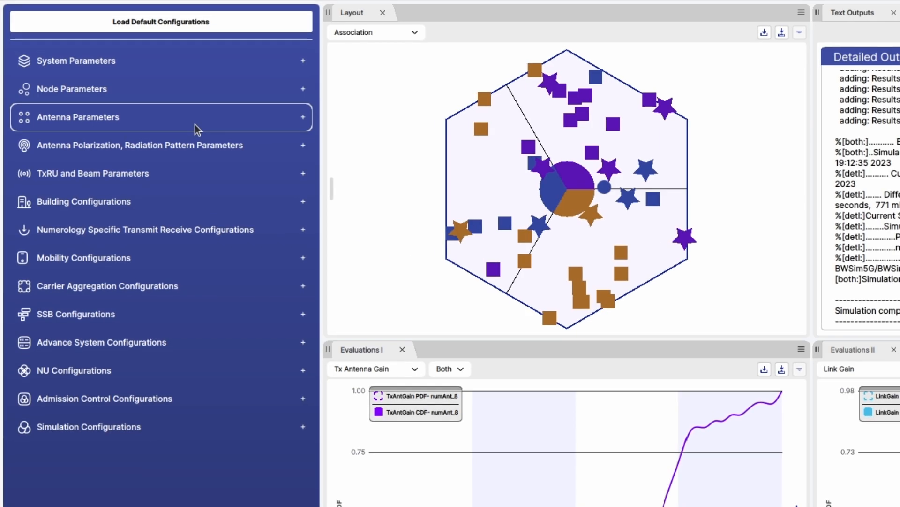
- Set both M and N of the BS antenna structure to 4 in the antenna parameters
{"action": "left_click", "coordinate": [151, 127]}
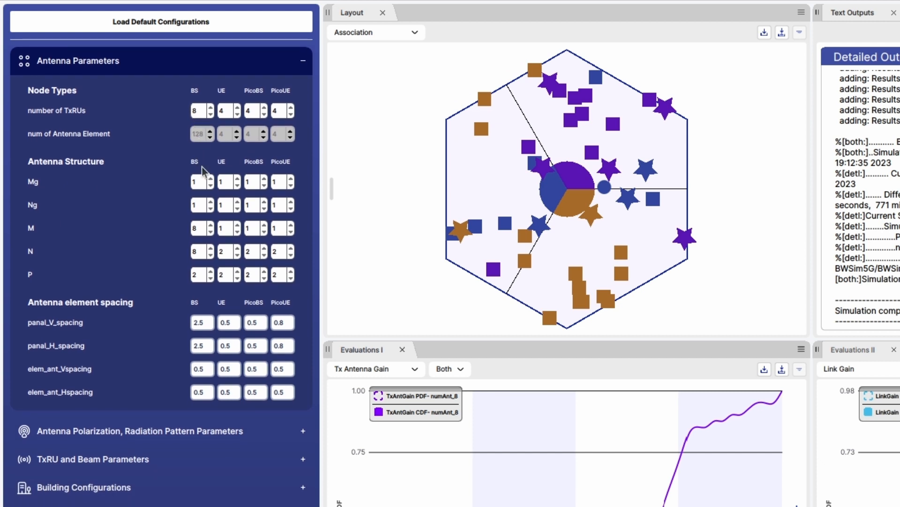
{"action": "double_click", "coordinate": [205, 225]}
{"action": "type", "text": "4"}
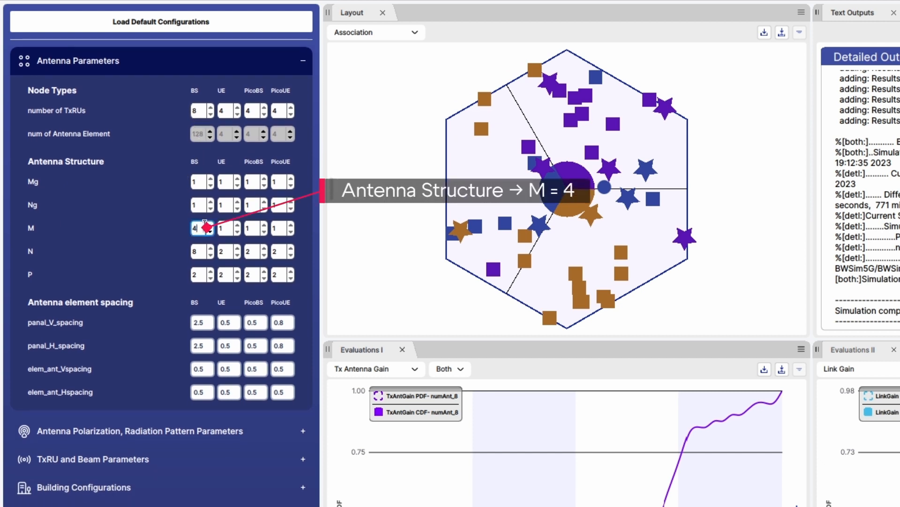
{"action": "double_click", "coordinate": [200, 251]}
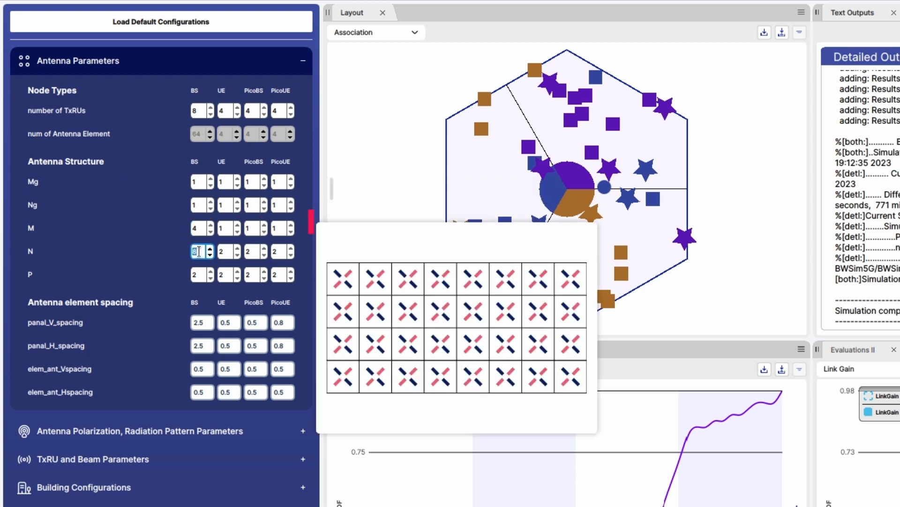
{"action": "type", "text": "4"}
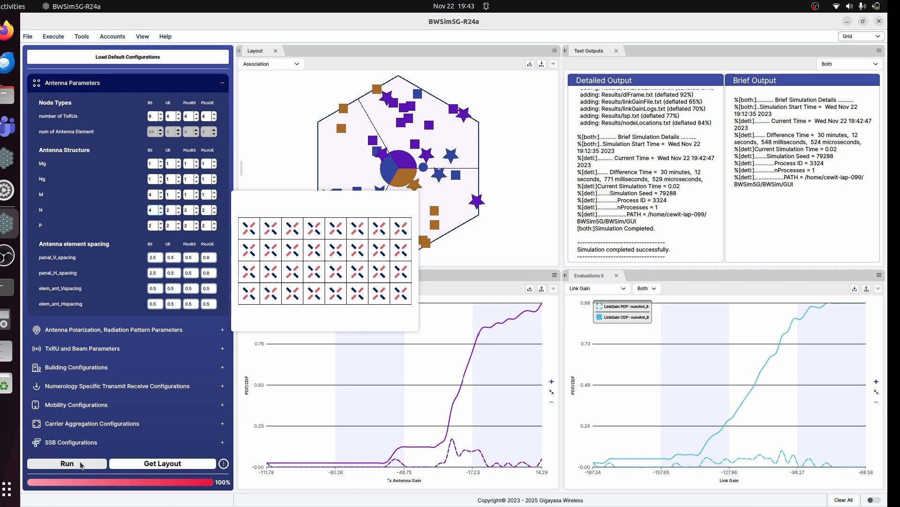
- Run the simulation for the 4 x 4 antenna structure under the name numAnt_4
{"action": "left_click", "coordinate": [80, 464]}
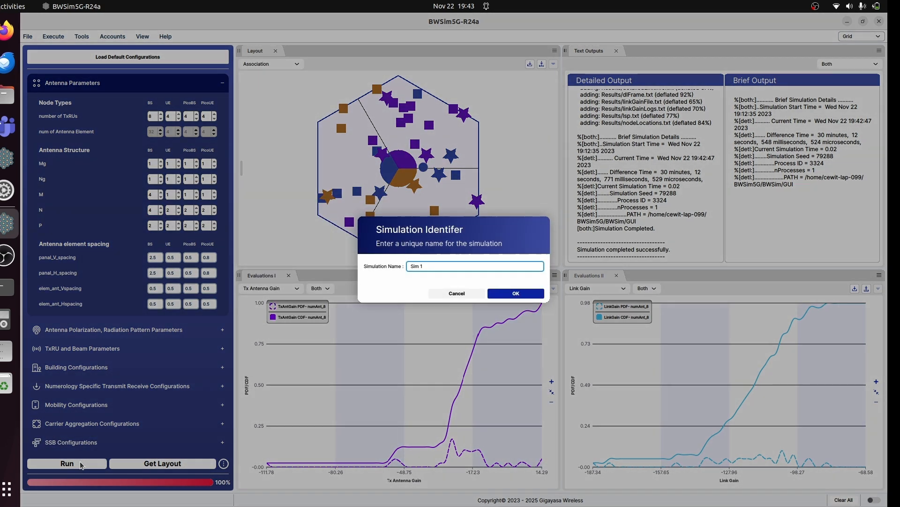
{"action": "key", "text": "ctrl+a"}
{"action": "type", "text": "numAnt_4"}
{"action": "key", "text": "Return"}
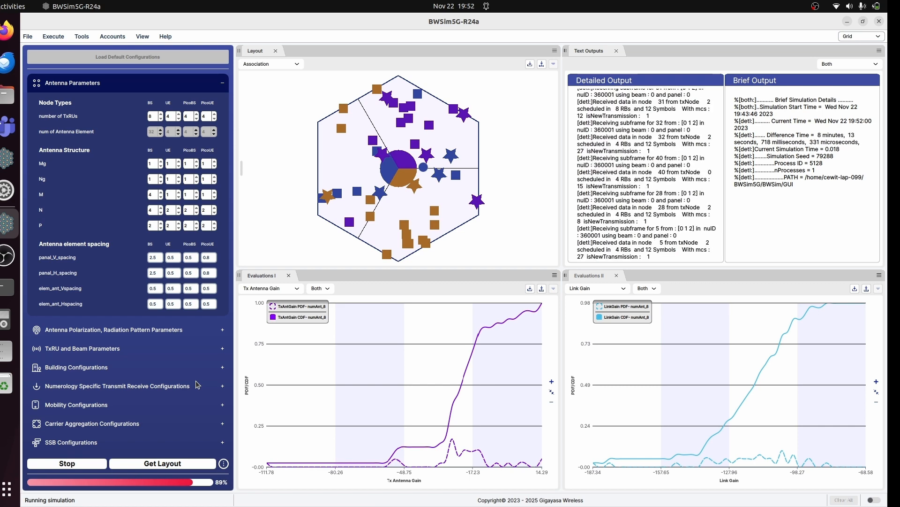
- Reduce both M and N of the BS antenna structure to 2
{"action": "left_click", "coordinate": [158, 195]}
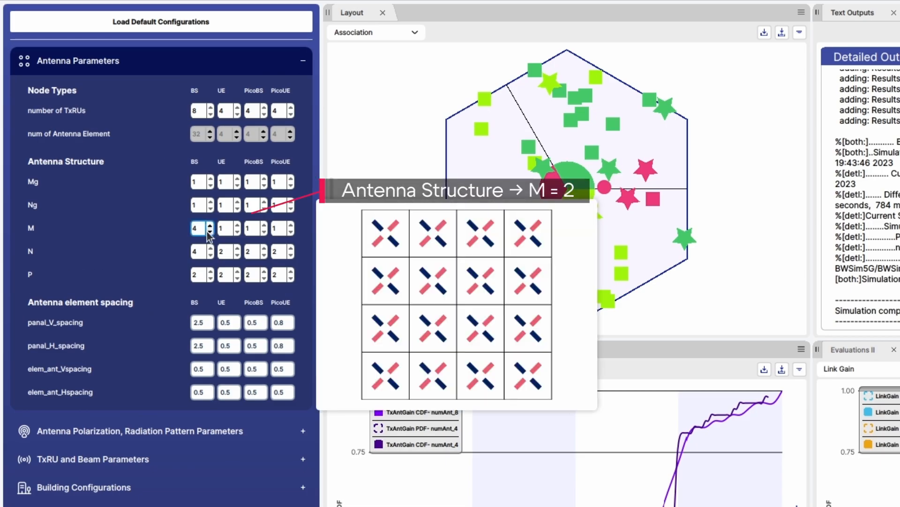
{"action": "left_click", "coordinate": [210, 232]}
{"action": "left_click", "coordinate": [210, 232]}
{"action": "double_click", "coordinate": [199, 251]}
{"action": "type", "text": "2"}
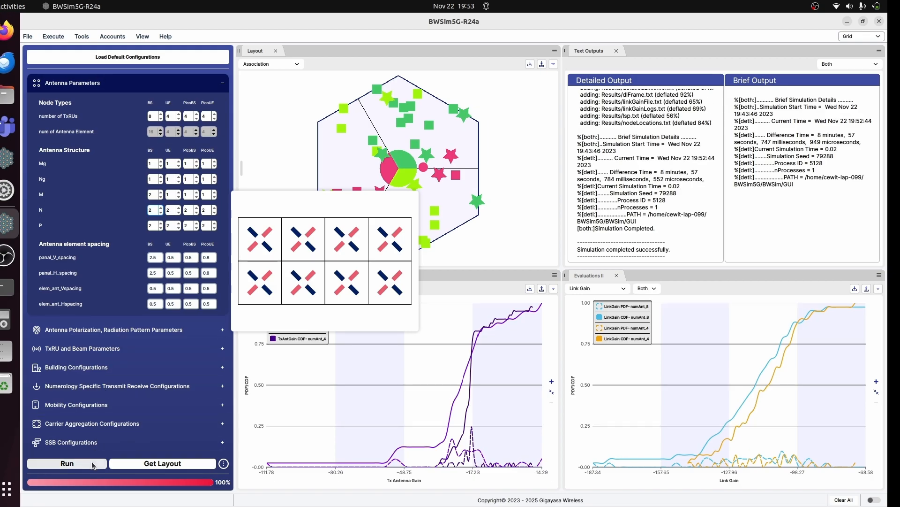
- Run the simulation for the 2 x 2 antenna structure under the name numAnt_2
{"action": "left_click", "coordinate": [91, 460]}
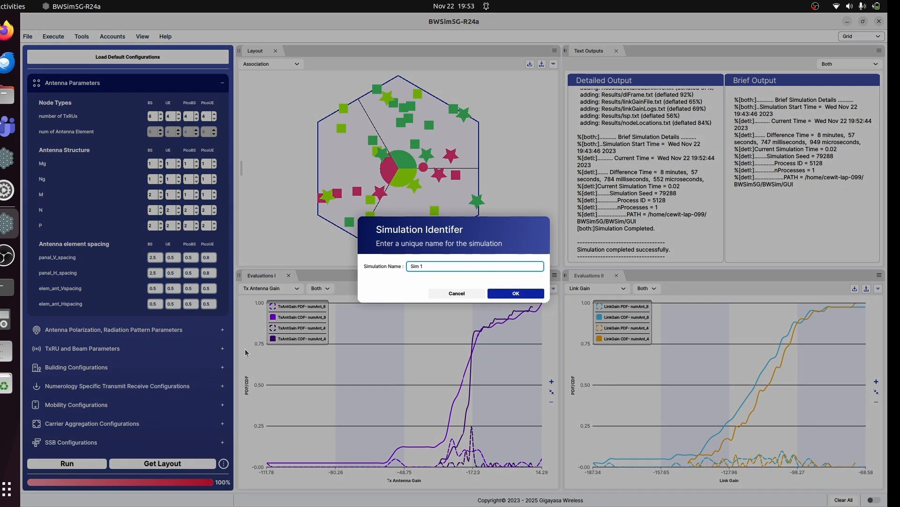
{"action": "key", "text": "ctrl+a"}
{"action": "type", "text": "numAn"}
{"action": "key", "text": "Return"}
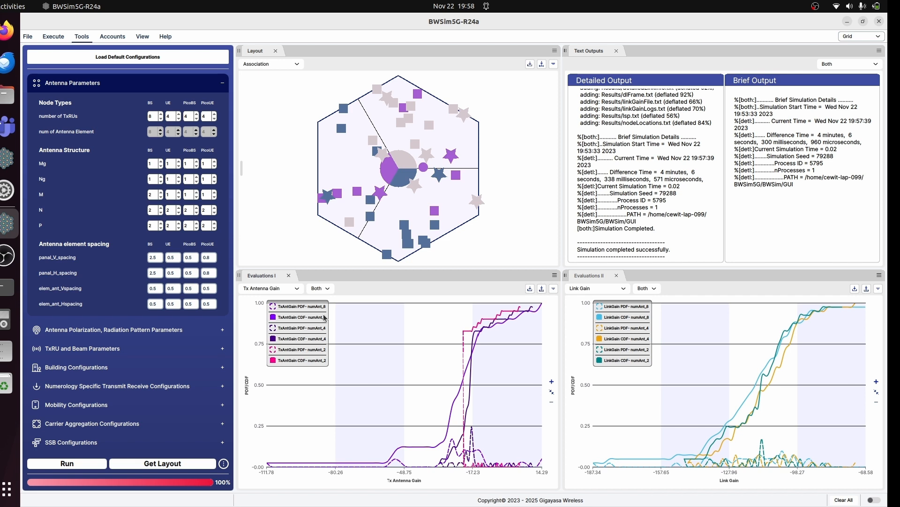
- Plot the downlink throughput of the three simulations in Evaluations I, showing only the CDF curves
{"action": "left_click", "coordinate": [261, 287]}
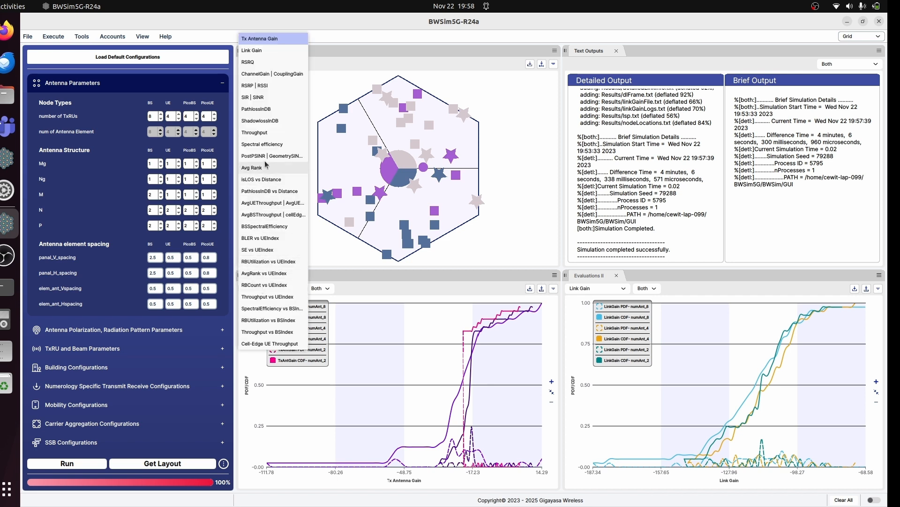
{"action": "left_click", "coordinate": [264, 135]}
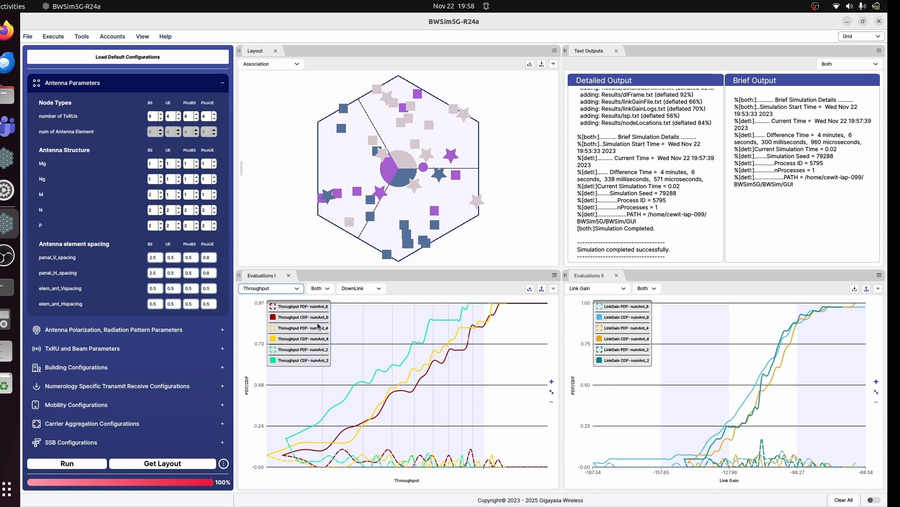
{"action": "left_click", "coordinate": [322, 291]}
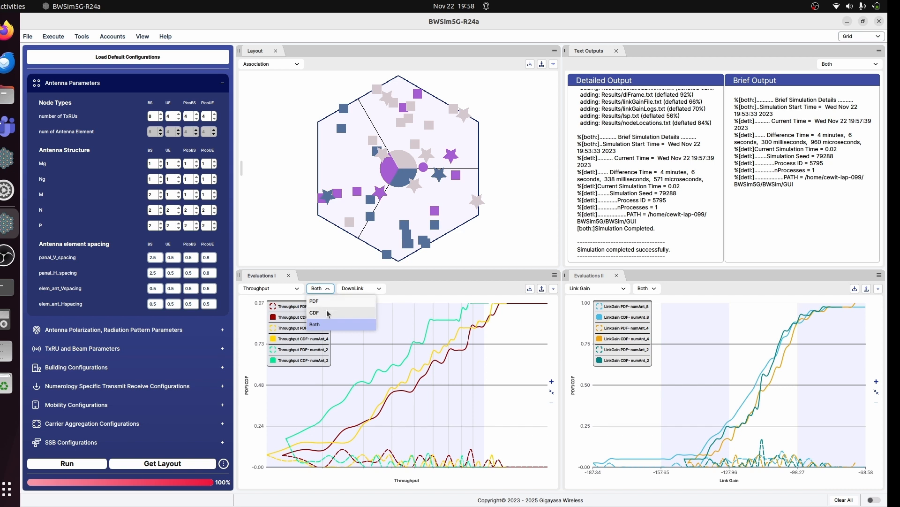
{"action": "left_click", "coordinate": [327, 312]}
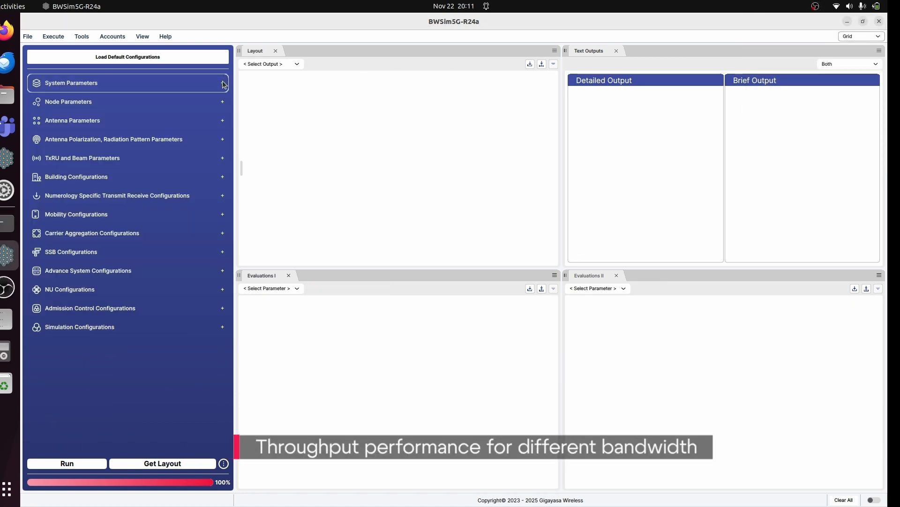
- Set the cell intersite distance to 100 in the system parameters of the bandwidth comparison scenario
{"action": "left_click", "coordinate": [223, 83]}
{"action": "double_click", "coordinate": [176, 165]}
{"action": "type", "text": "1"}
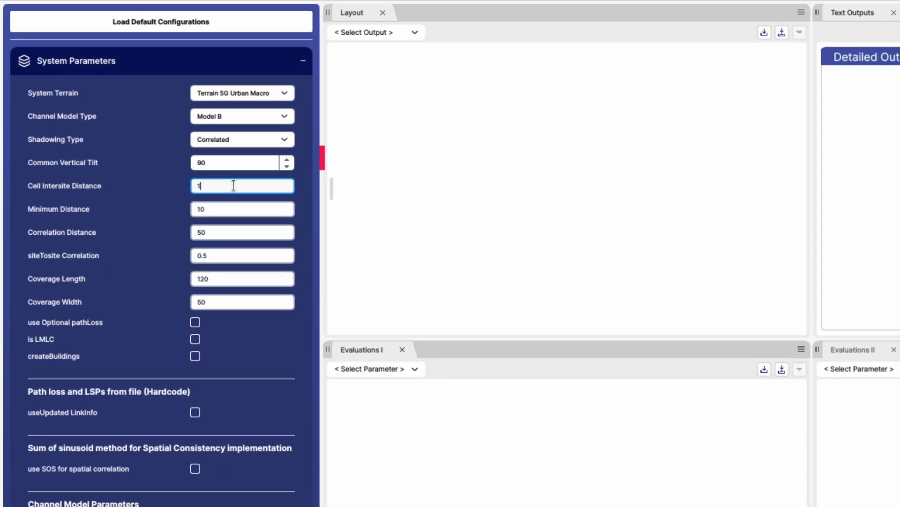
{"action": "type", "text": "00"}
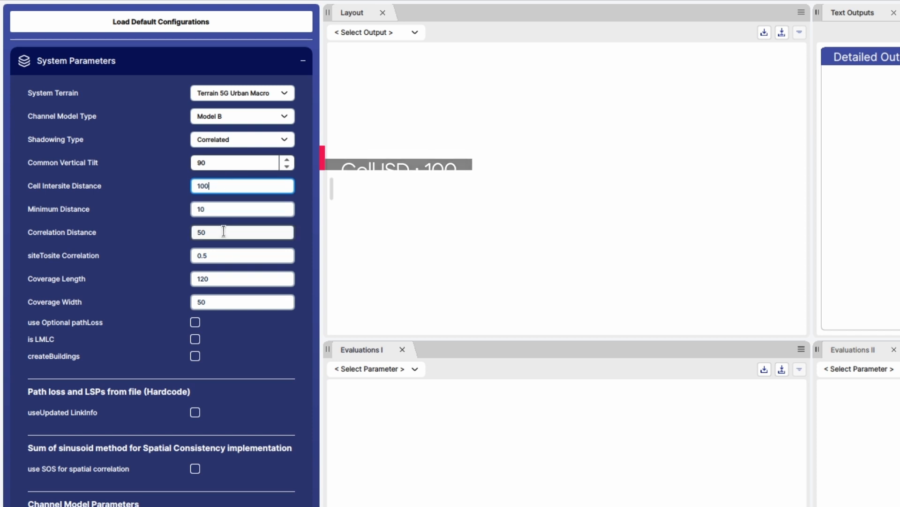
- Set the BS node count to 3 and the BS Tx power to 43 dBm in the node parameters
{"action": "scroll", "coordinate": [215, 375], "scroll_direction": "down", "scroll_amount": 6}
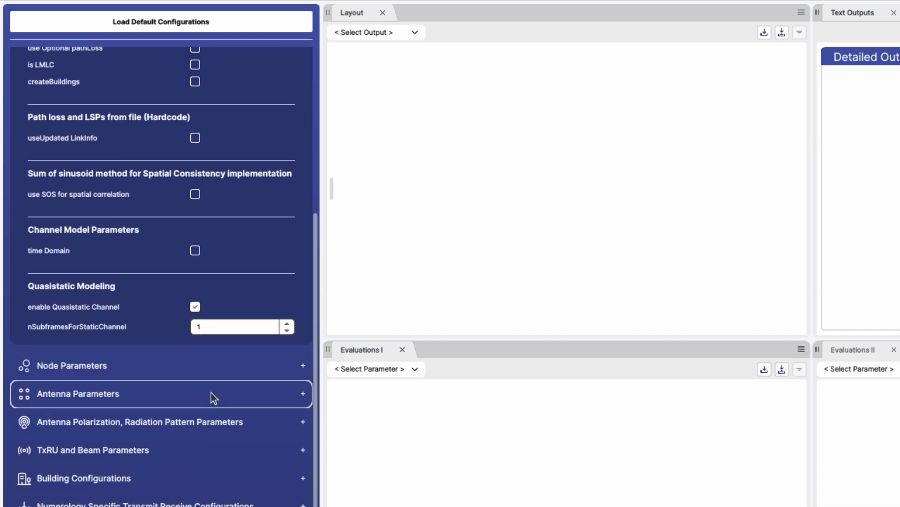
{"action": "left_click", "coordinate": [199, 376]}
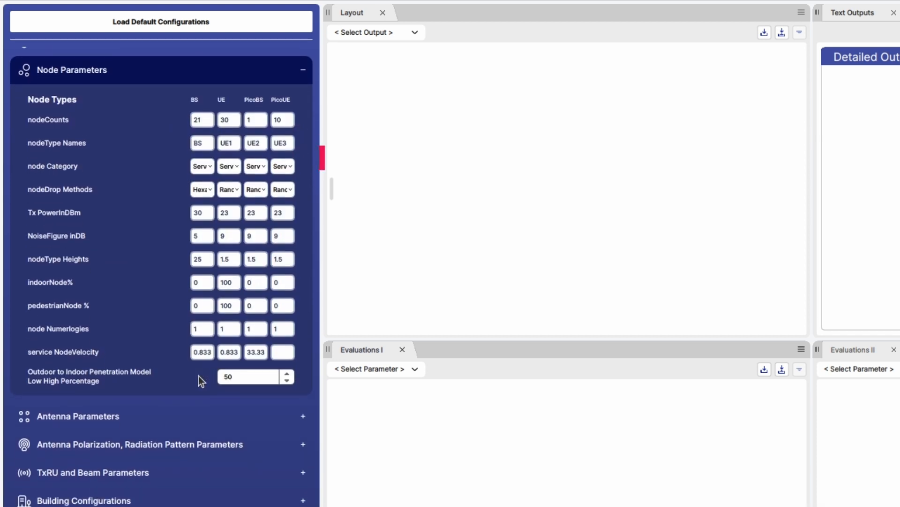
{"action": "double_click", "coordinate": [204, 119]}
{"action": "type", "text": "3"}
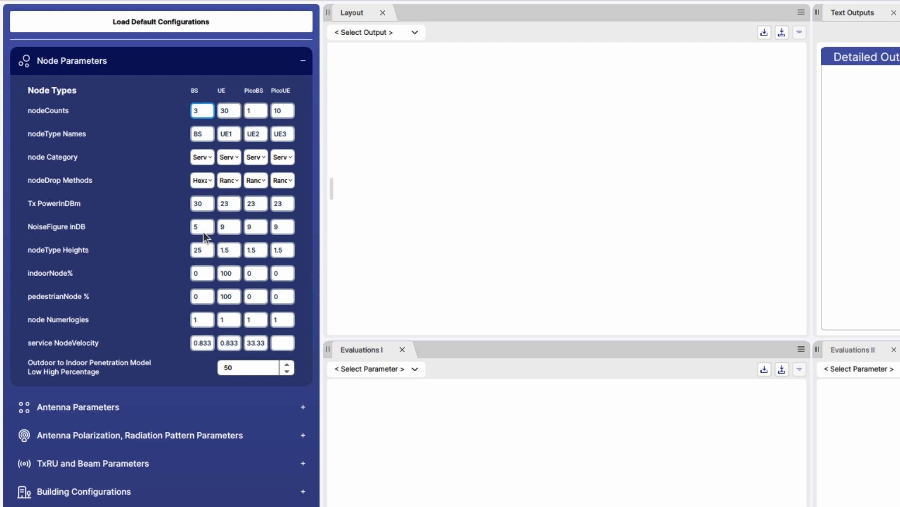
{"action": "double_click", "coordinate": [201, 207]}
{"action": "type", "text": "43"}
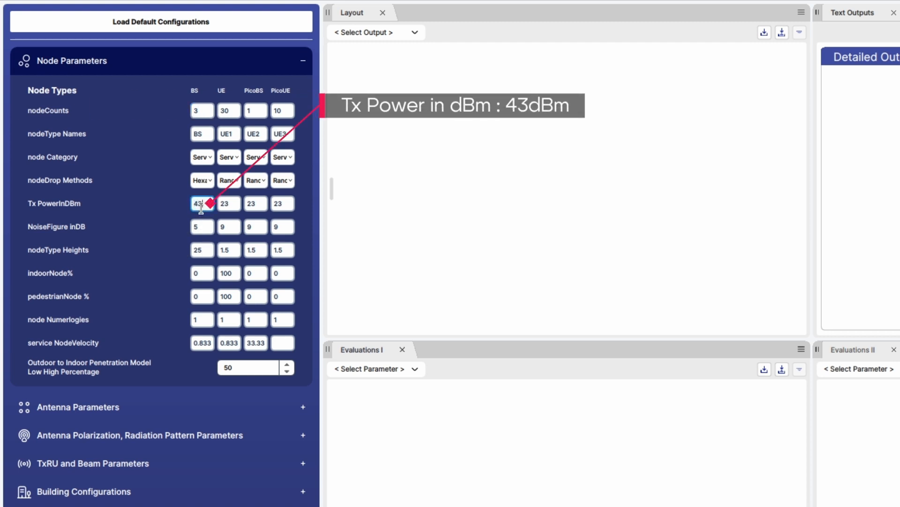
- Set the service node velocity to 0 for the BS, UE and PicoBS node types
{"action": "double_click", "coordinate": [208, 341]}
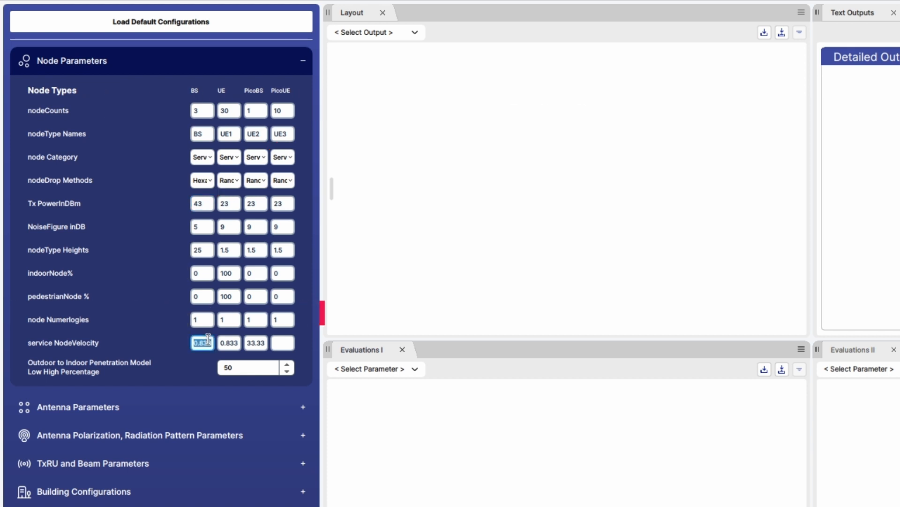
{"action": "type", "text": "0"}
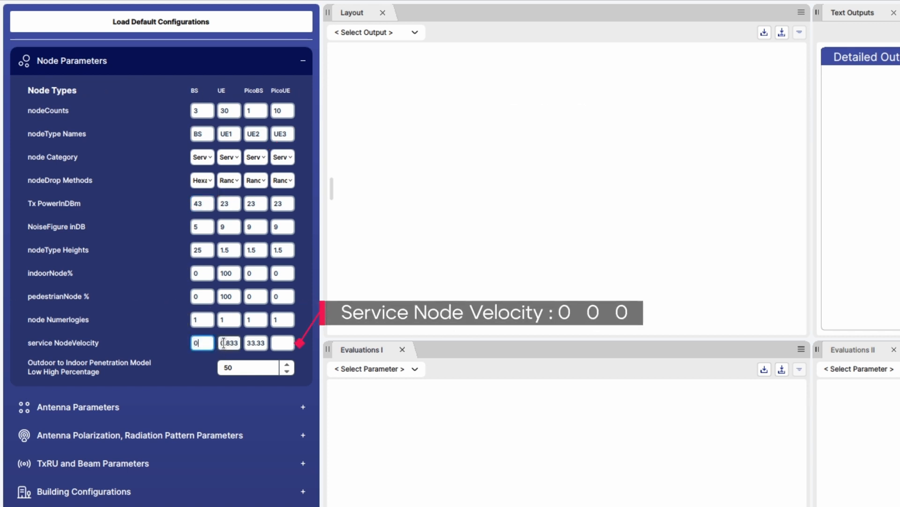
{"action": "double_click", "coordinate": [223, 341]}
{"action": "type", "text": "0"}
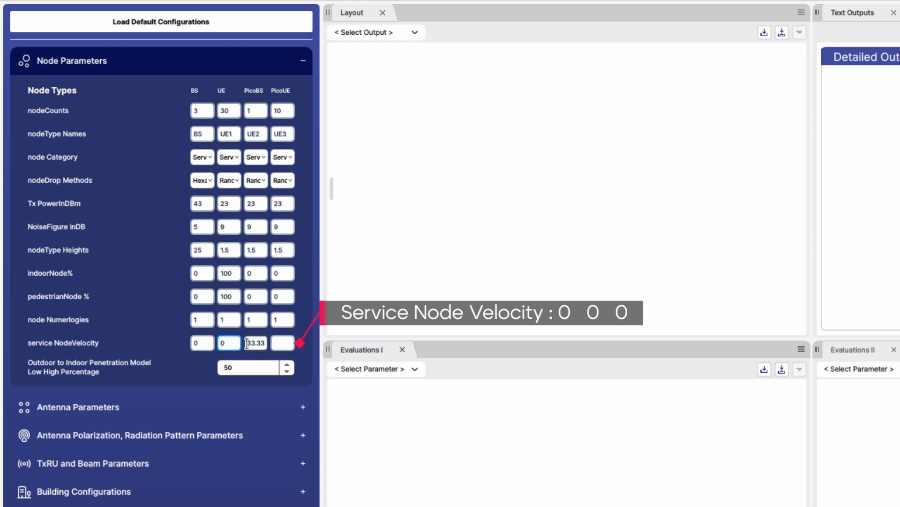
{"action": "double_click", "coordinate": [247, 343]}
{"action": "type", "text": "0"}
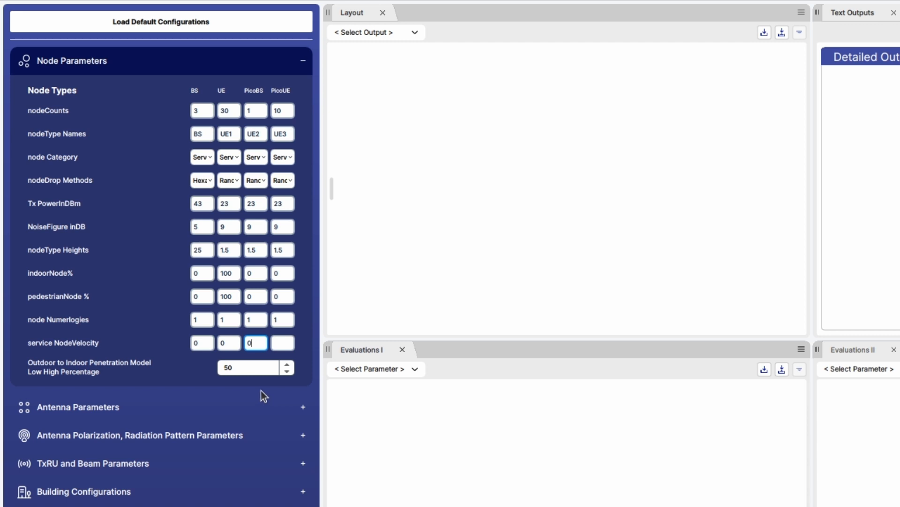
- In the antenna parameters, set the BS to 8 TxRUs with an antenna structure of M = 2 and N = 2
{"action": "left_click", "coordinate": [225, 412]}
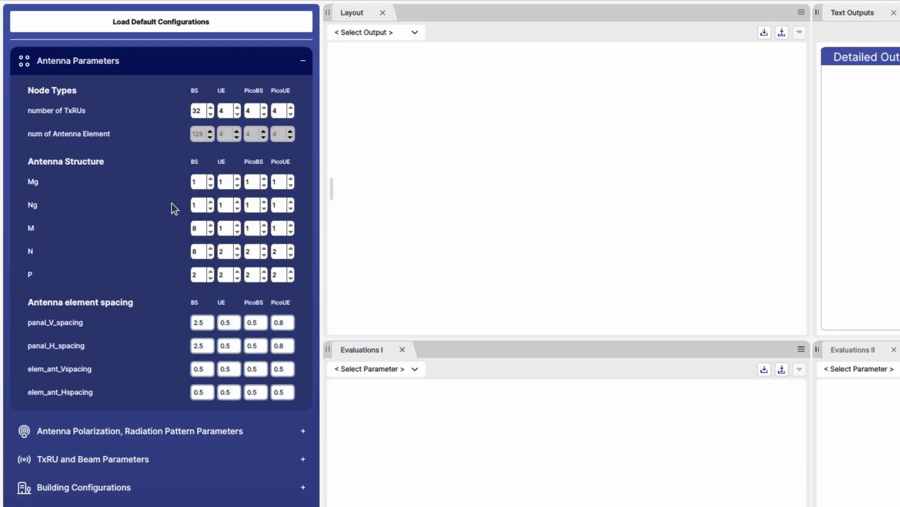
{"action": "double_click", "coordinate": [198, 106]}
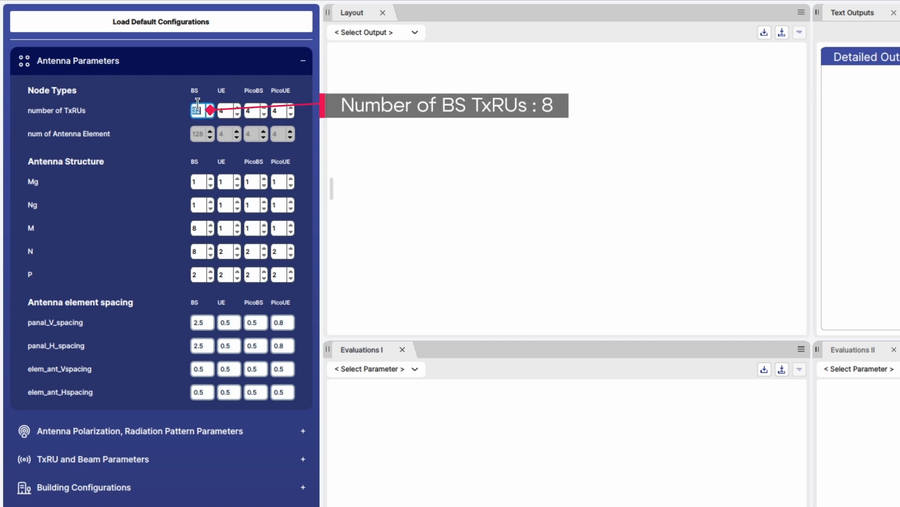
{"action": "type", "text": "8"}
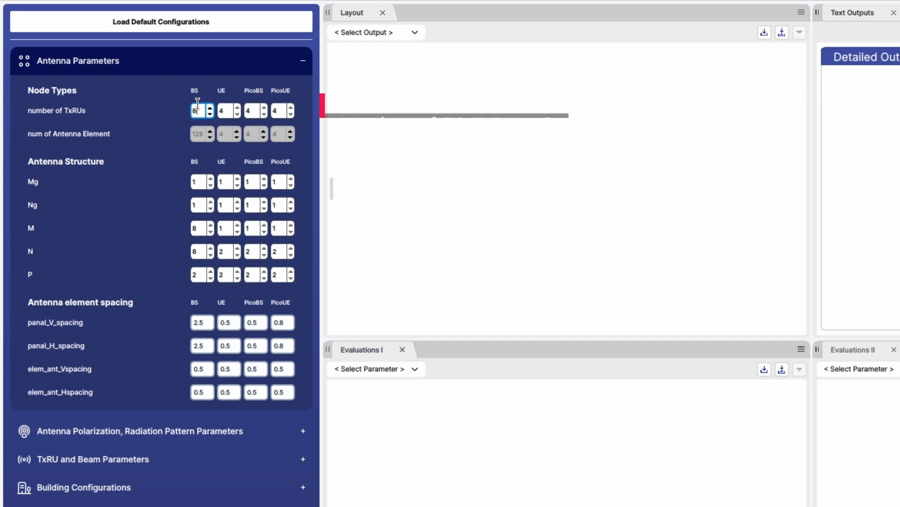
{"action": "double_click", "coordinate": [201, 225]}
{"action": "type", "text": "2"}
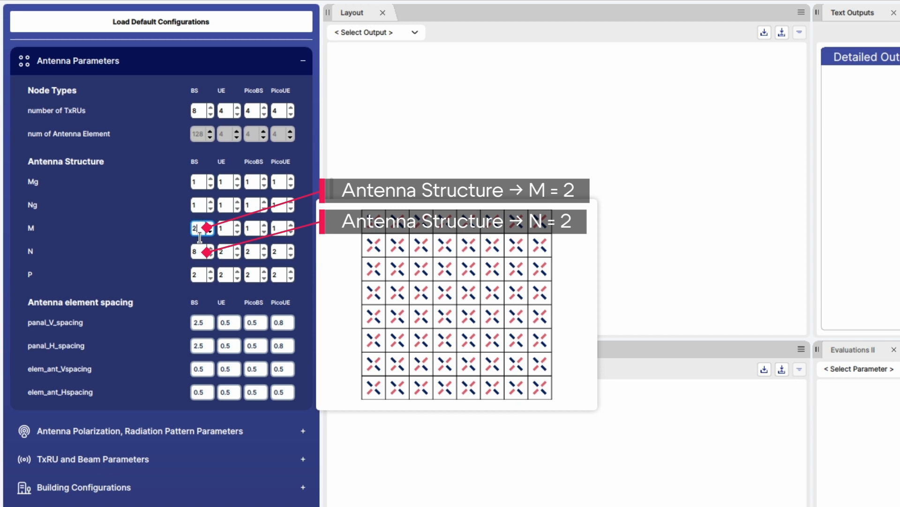
{"action": "double_click", "coordinate": [197, 250]}
{"action": "type", "text": "2"}
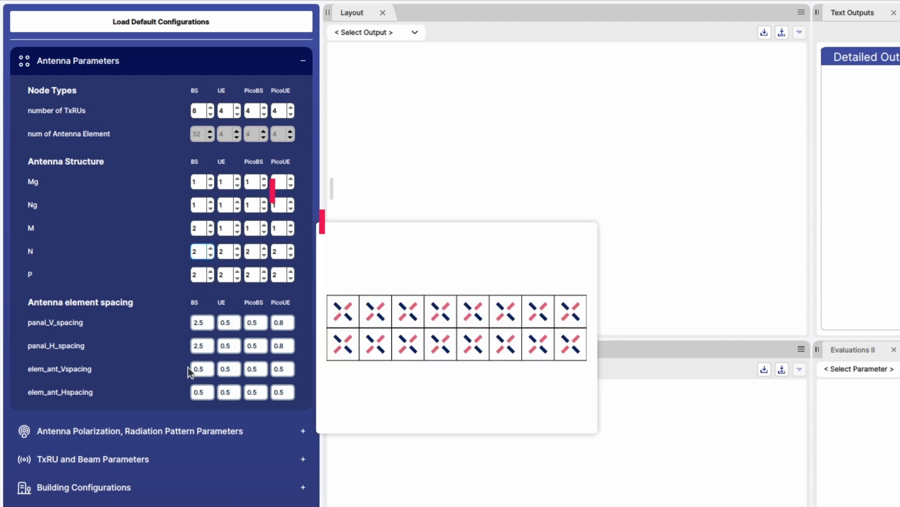
- Set the BS horizontal and vertical beamwidths to 15 in the antenna radiation pattern parameters
{"action": "left_click", "coordinate": [190, 430]}
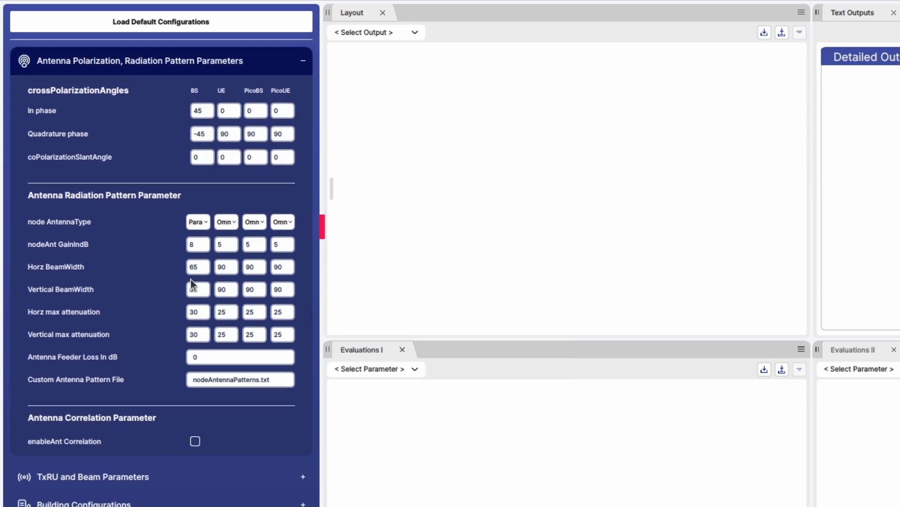
{"action": "double_click", "coordinate": [193, 267]}
{"action": "type", "text": "15"}
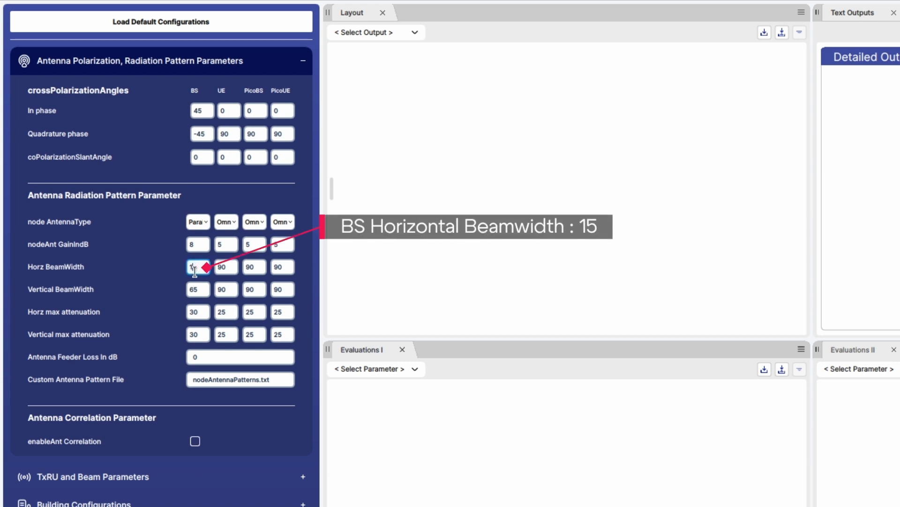
{"action": "double_click", "coordinate": [196, 289]}
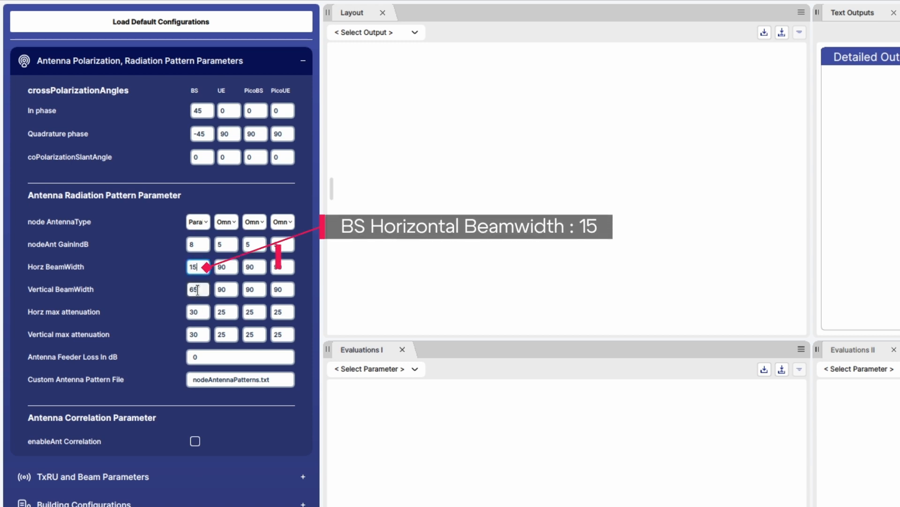
{"action": "type", "text": "15"}
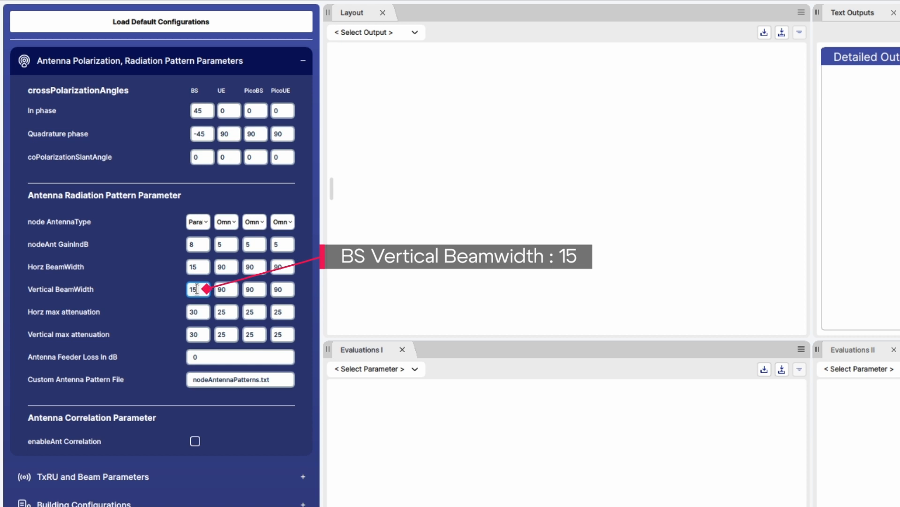
- Set DL_nPorts to 8 in the downlink transmitter receiver configuration for numerology NU1
{"action": "left_click", "coordinate": [188, 469]}
{"action": "scroll", "coordinate": [187, 467], "scroll_direction": "down", "scroll_amount": 3}
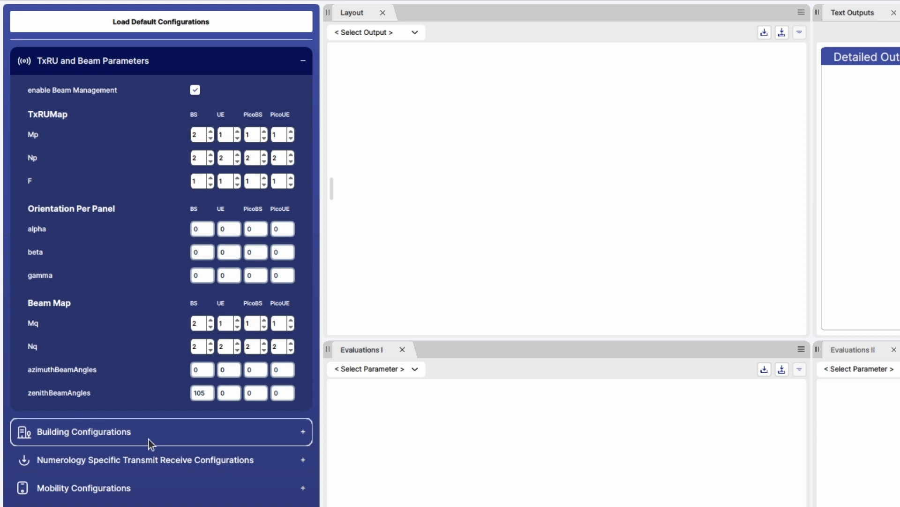
{"action": "left_click", "coordinate": [151, 454]}
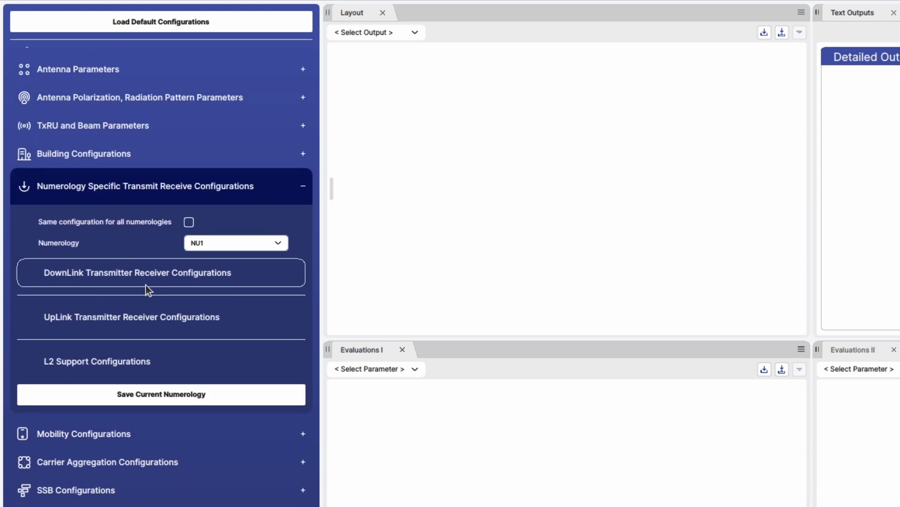
{"action": "left_click", "coordinate": [145, 284]}
{"action": "double_click", "coordinate": [206, 144]}
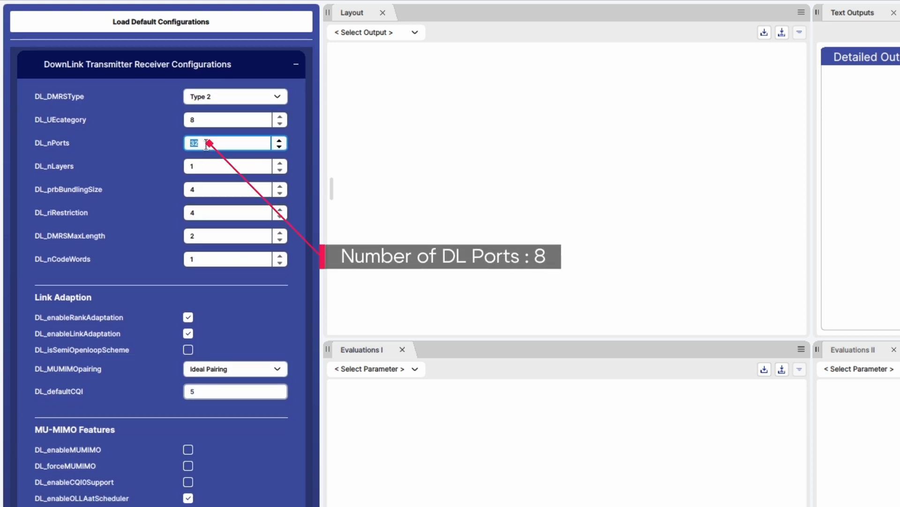
{"action": "type", "text": "8"}
- Set N1 to 2 in the Ng N1 N2 P values of the downlink NR codebook parameters
{"action": "scroll", "coordinate": [215, 356], "scroll_direction": "down", "scroll_amount": 15}
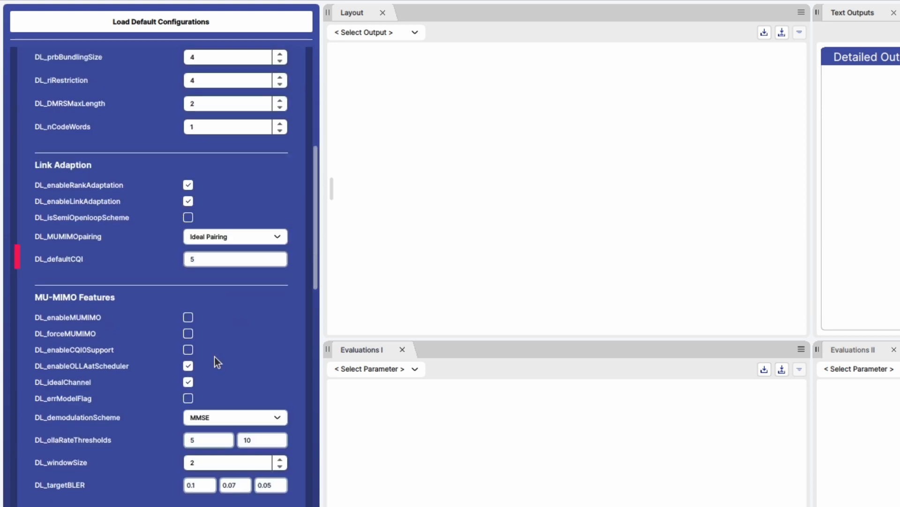
{"action": "scroll", "coordinate": [215, 355], "scroll_direction": "down", "scroll_amount": 10}
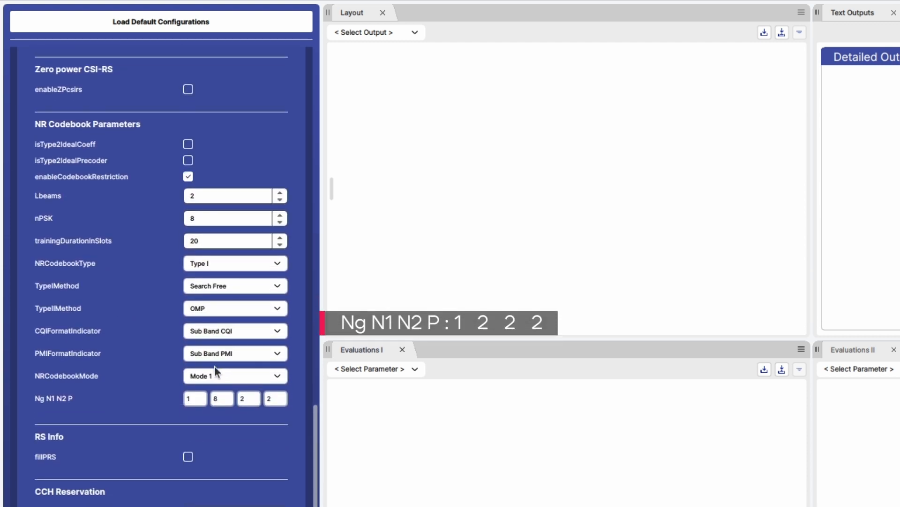
{"action": "double_click", "coordinate": [217, 402]}
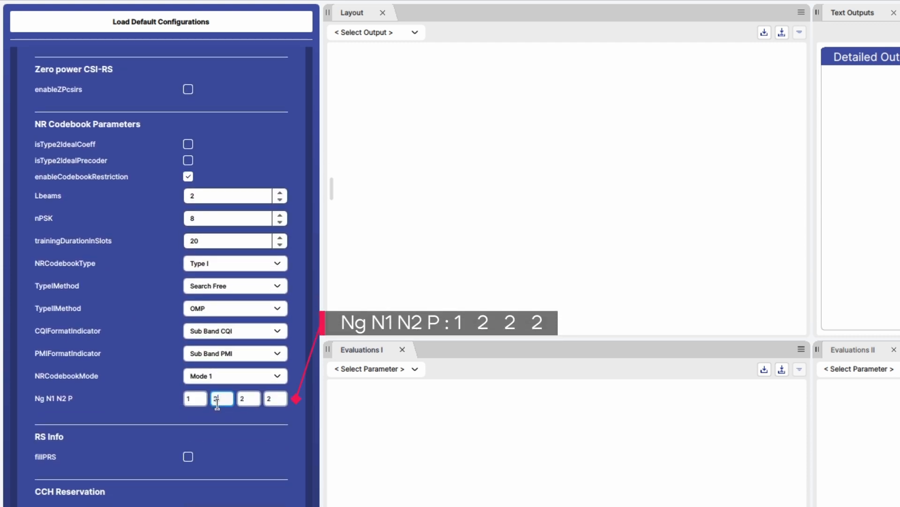
- Disable isForCalibration in the simulation configurations to enable a system-level simulation
{"action": "scroll", "coordinate": [161, 455], "scroll_direction": "down", "scroll_amount": 6}
{"action": "scroll", "coordinate": [142, 373], "scroll_direction": "up", "scroll_amount": 1}
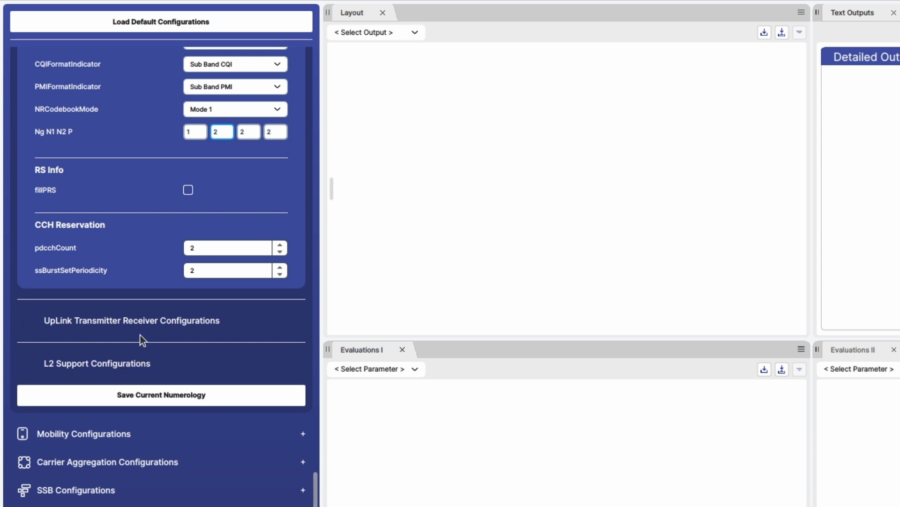
{"action": "scroll", "coordinate": [139, 334], "scroll_direction": "up", "scroll_amount": 15}
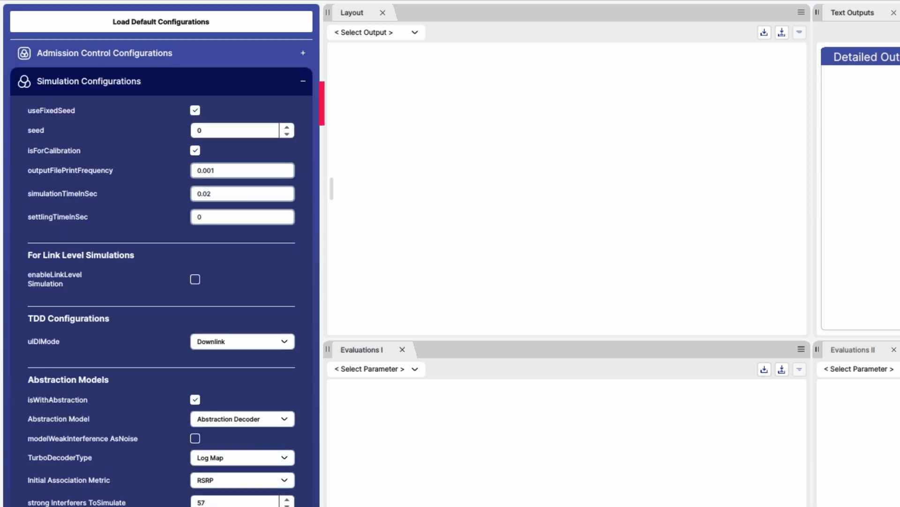
{"action": "scroll", "coordinate": [145, 393], "scroll_direction": "down", "scroll_amount": 1}
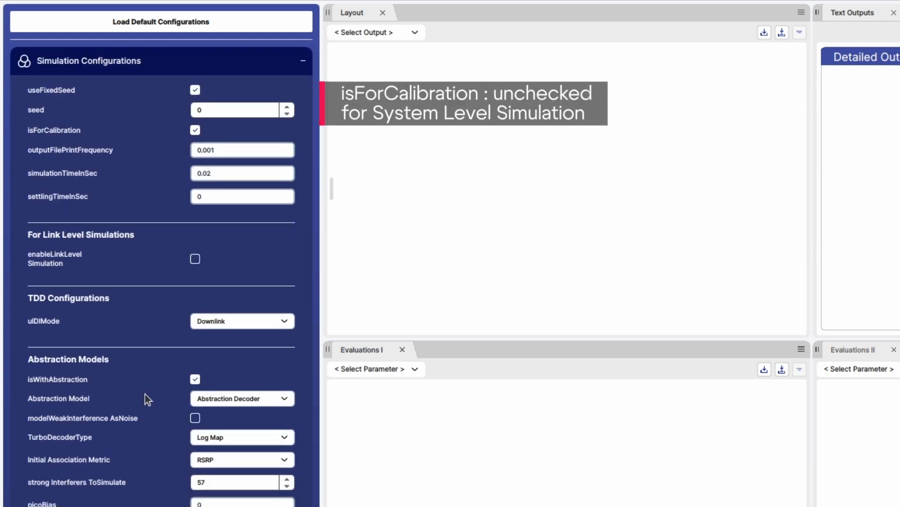
{"action": "left_click", "coordinate": [192, 127]}
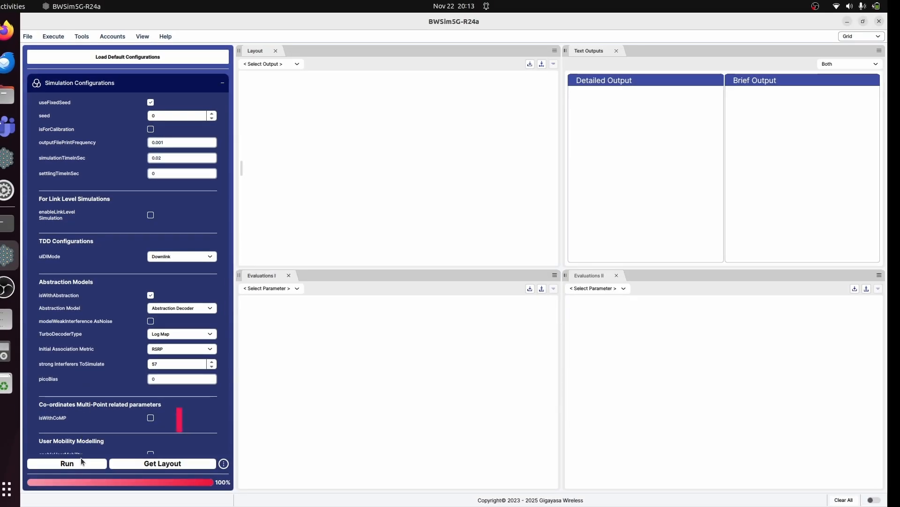
- Run the simulation for the 15-degree beamwidth under the name BW_15
{"action": "left_click", "coordinate": [81, 462]}
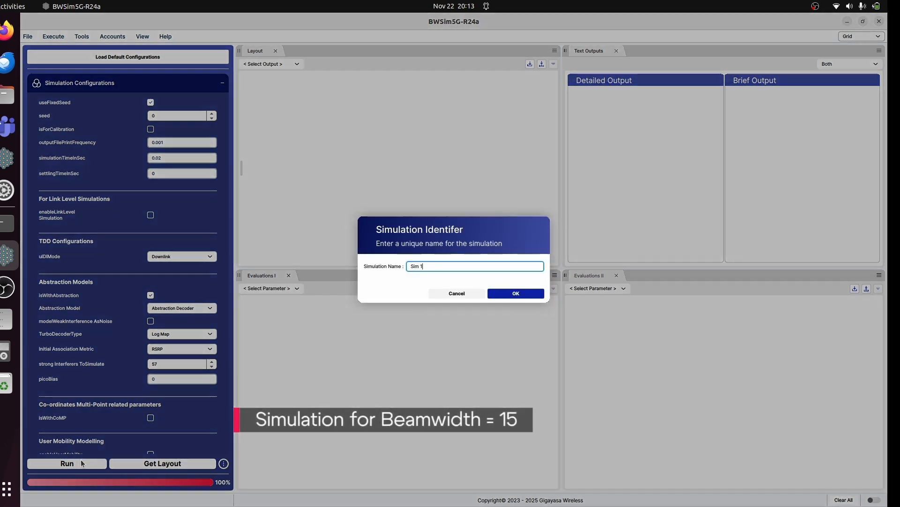
{"action": "key", "text": "ctrl+a"}
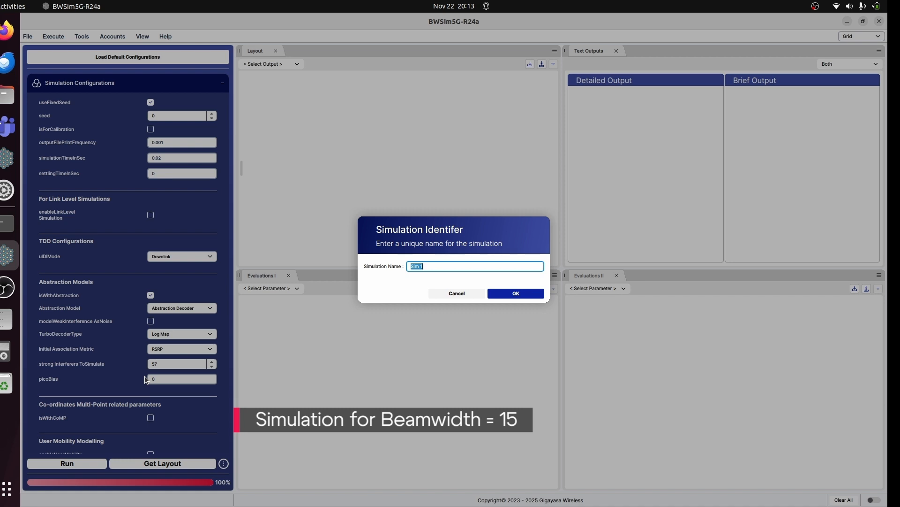
{"action": "type", "text": "BW_15"}
{"action": "key", "text": "Return"}
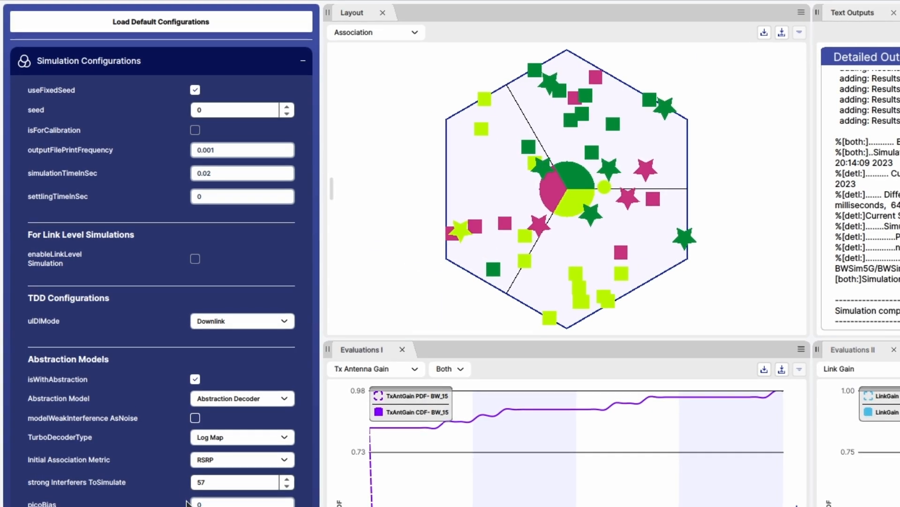
- Set the BS vertical and horizontal beamwidths to 30 in the antenna radiation pattern parameters
{"action": "scroll", "coordinate": [162, 217], "scroll_direction": "up", "scroll_amount": 7}
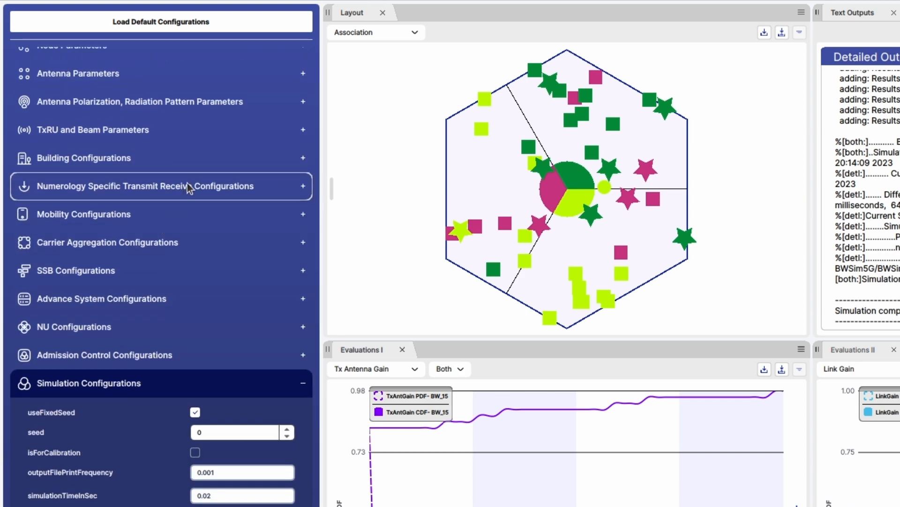
{"action": "scroll", "coordinate": [243, 98], "scroll_direction": "up", "scroll_amount": 1}
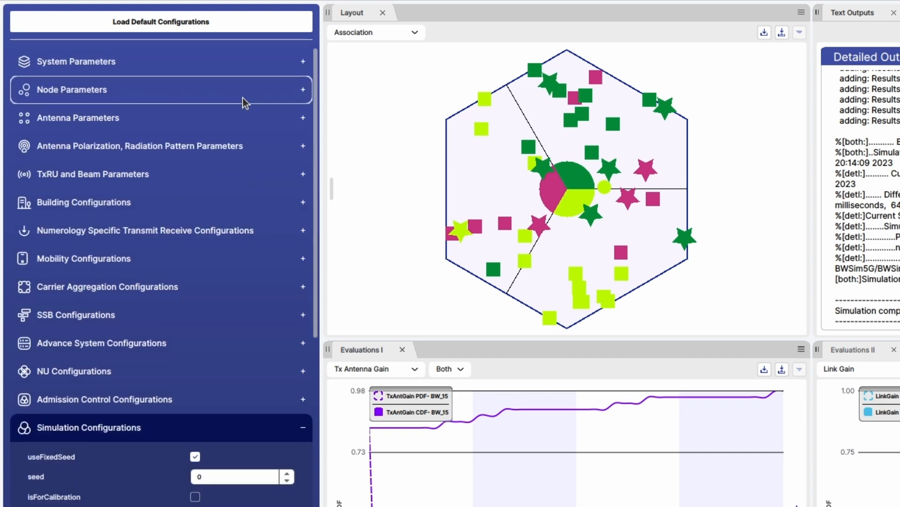
{"action": "left_click", "coordinate": [230, 100]}
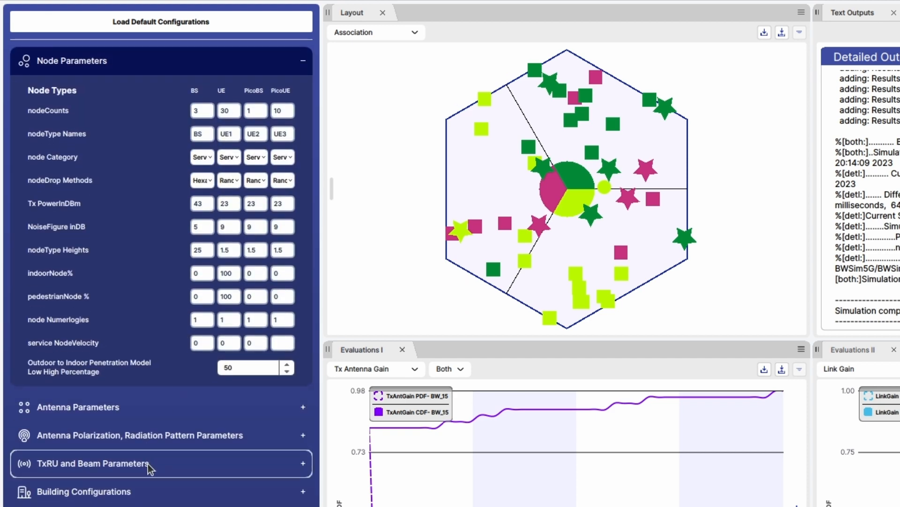
{"action": "left_click", "coordinate": [156, 441]}
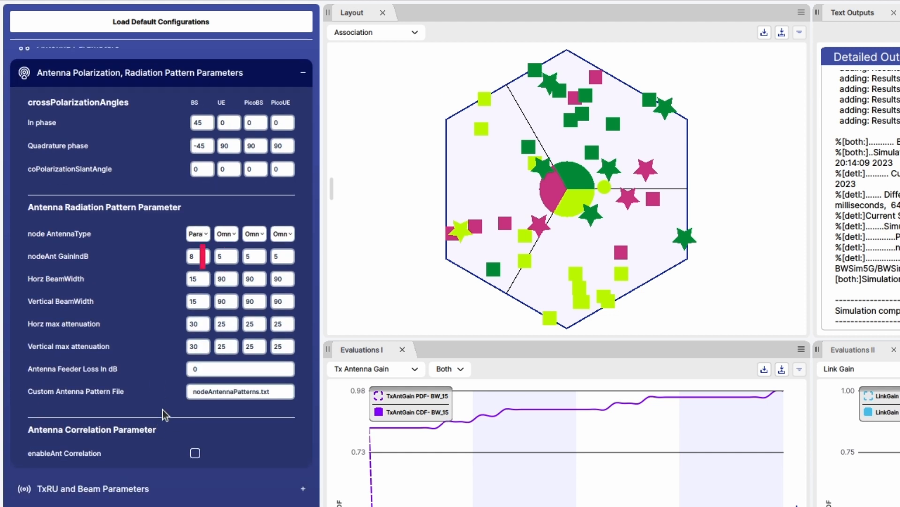
{"action": "double_click", "coordinate": [197, 289]}
{"action": "type", "text": "30"}
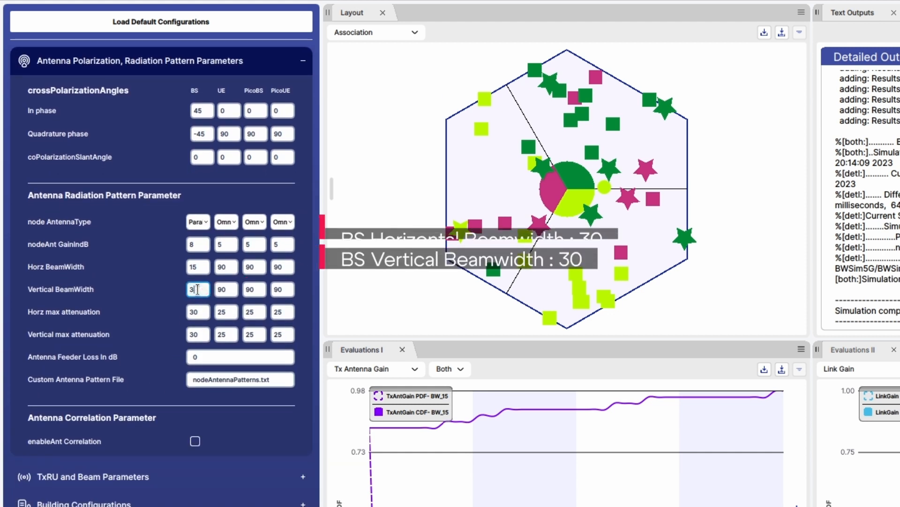
{"action": "double_click", "coordinate": [192, 265]}
{"action": "type", "text": "30"}
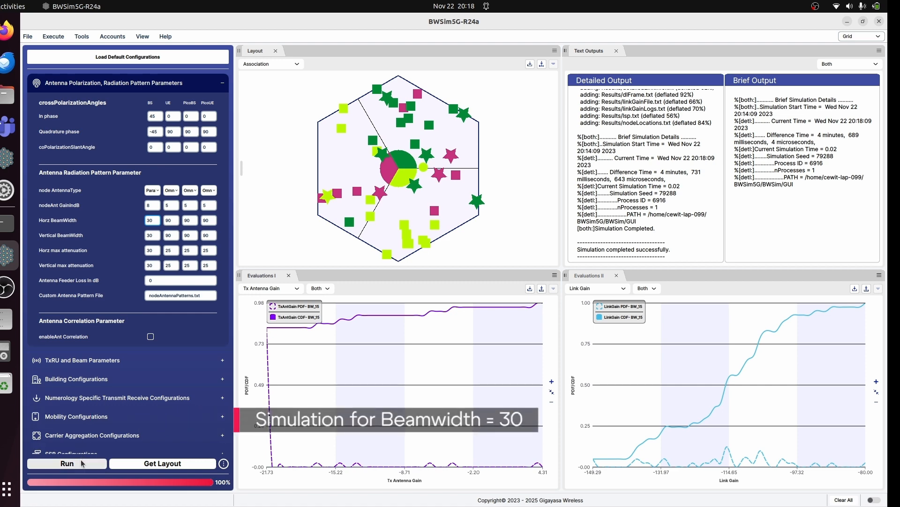
- Run the simulation for the 30-degree beamwidth under the name BW_30
{"action": "left_click", "coordinate": [81, 462]}
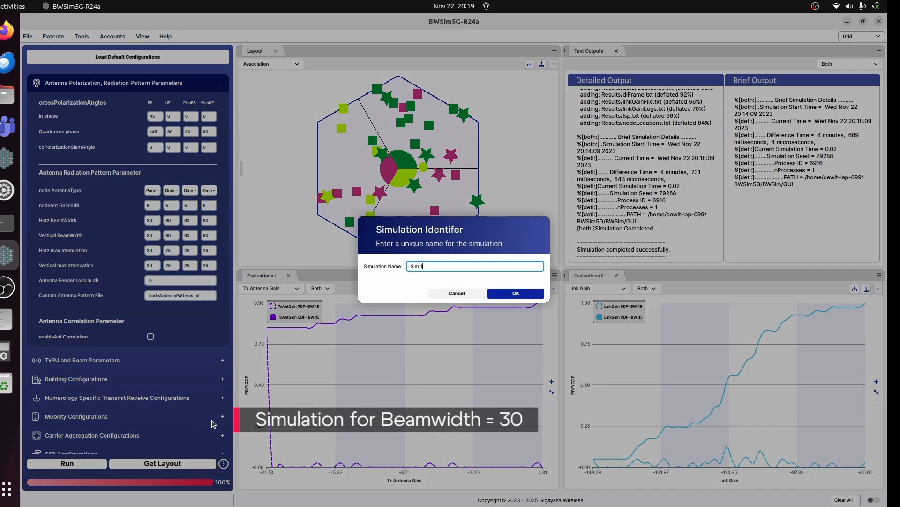
{"action": "key", "text": "ctrl+a"}
{"action": "type", "text": "BW_30"}
{"action": "key", "text": "Return"}
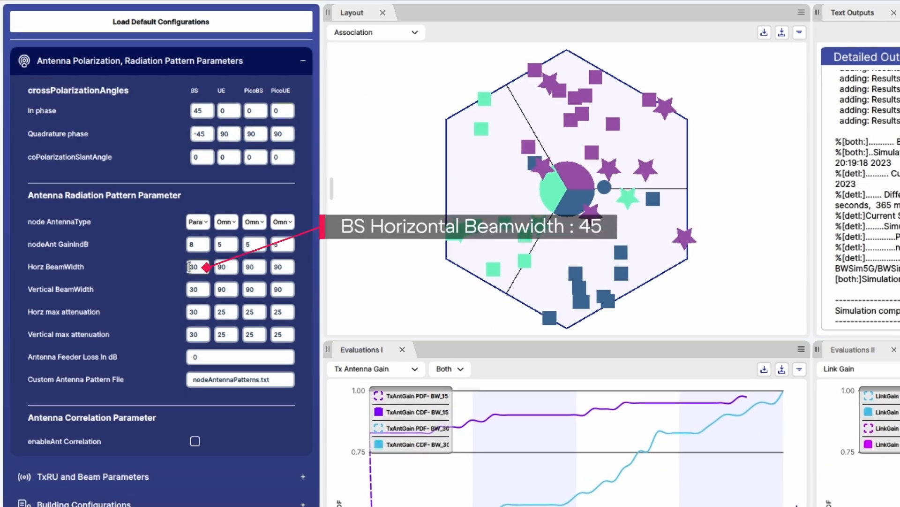
- Change the BS horizontal and vertical beamwidths to 45 in the antenna radiation pattern parameters
{"action": "double_click", "coordinate": [192, 266]}
{"action": "type", "text": "45"}
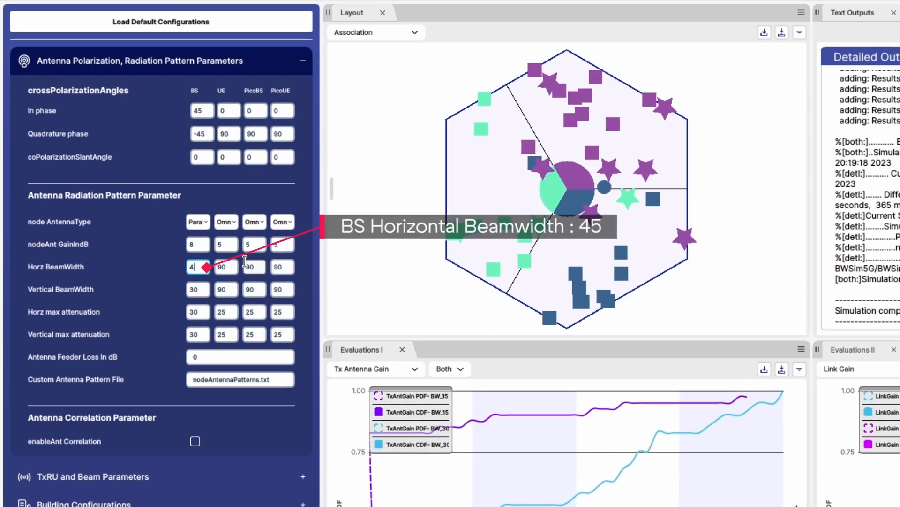
{"action": "double_click", "coordinate": [193, 290]}
{"action": "type", "text": "4"}
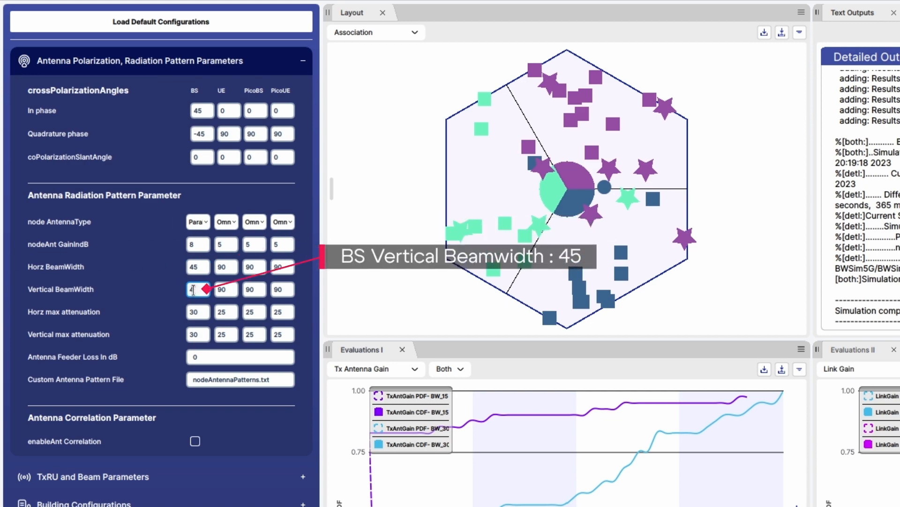
{"action": "type", "text": "5"}
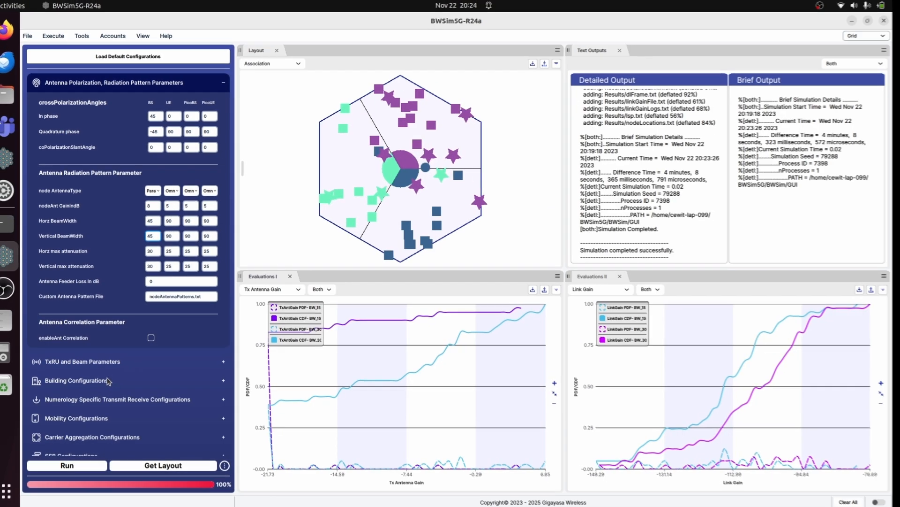
- Run the simulation for the 45-degree beamwidth under the name BW_45
{"action": "left_click", "coordinate": [77, 464]}
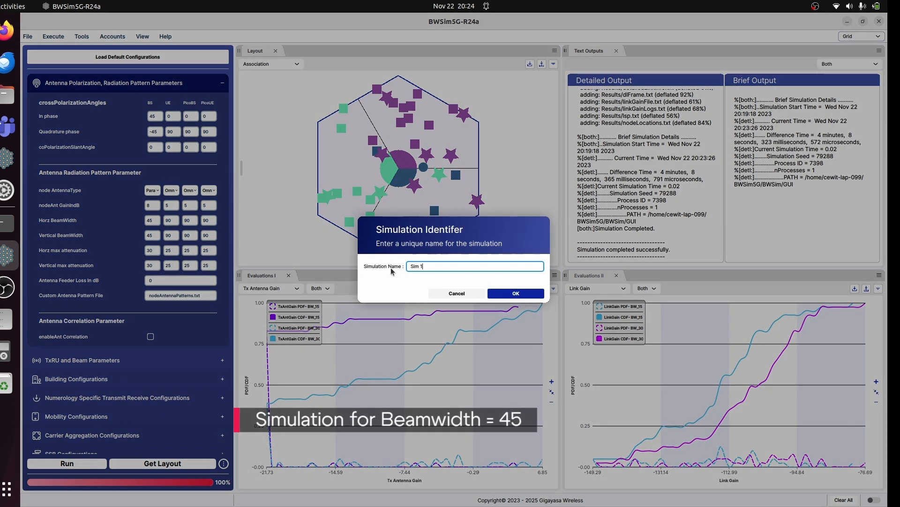
{"action": "triple_click", "coordinate": [418, 265]}
{"action": "type", "text": "BW_45"}
{"action": "key", "text": "Return"}
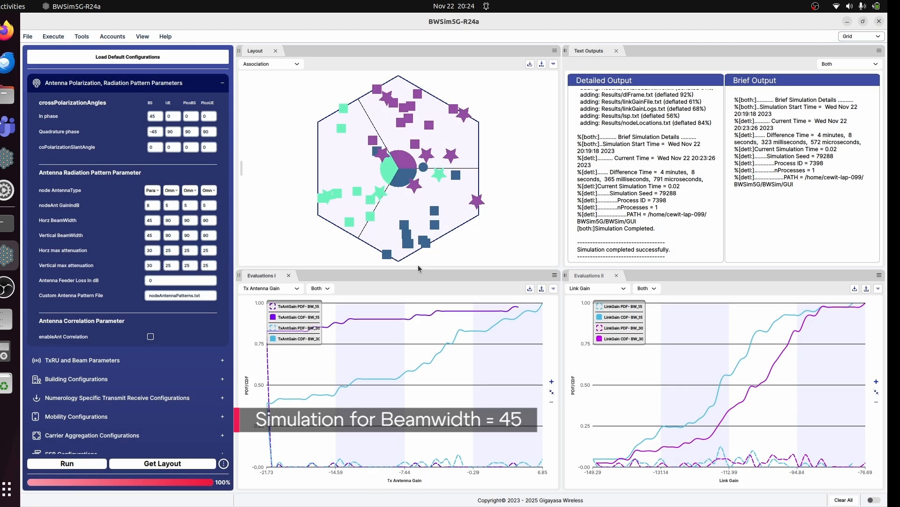